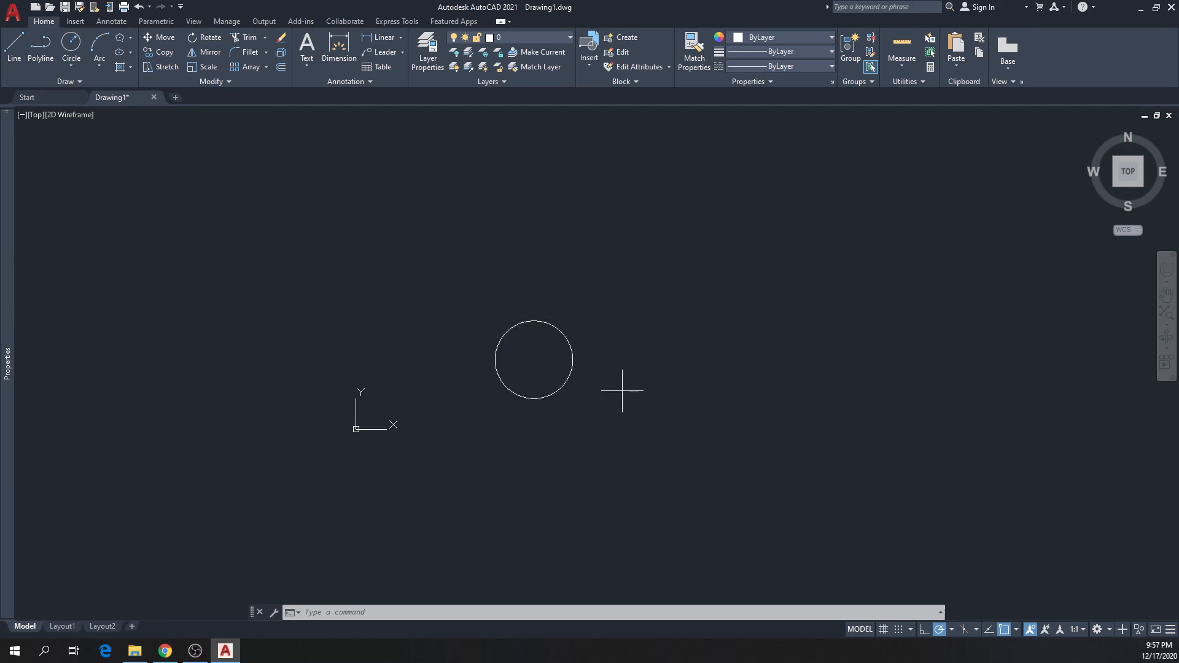
Delete the existing circle and draw a new circle with a radius of 50 in the same area
{"action": "left_click", "coordinate": [532, 356]}
{"action": "key", "text": "Delete"}
{"action": "type", "text": "c"}
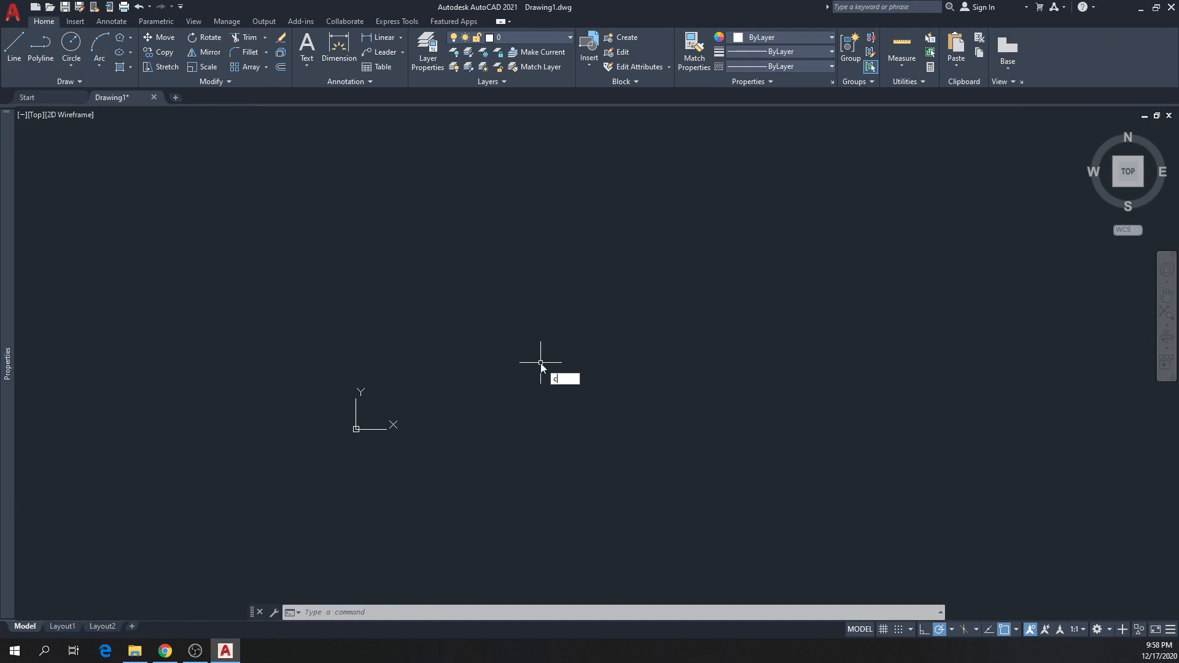
{"action": "key", "text": "Return"}
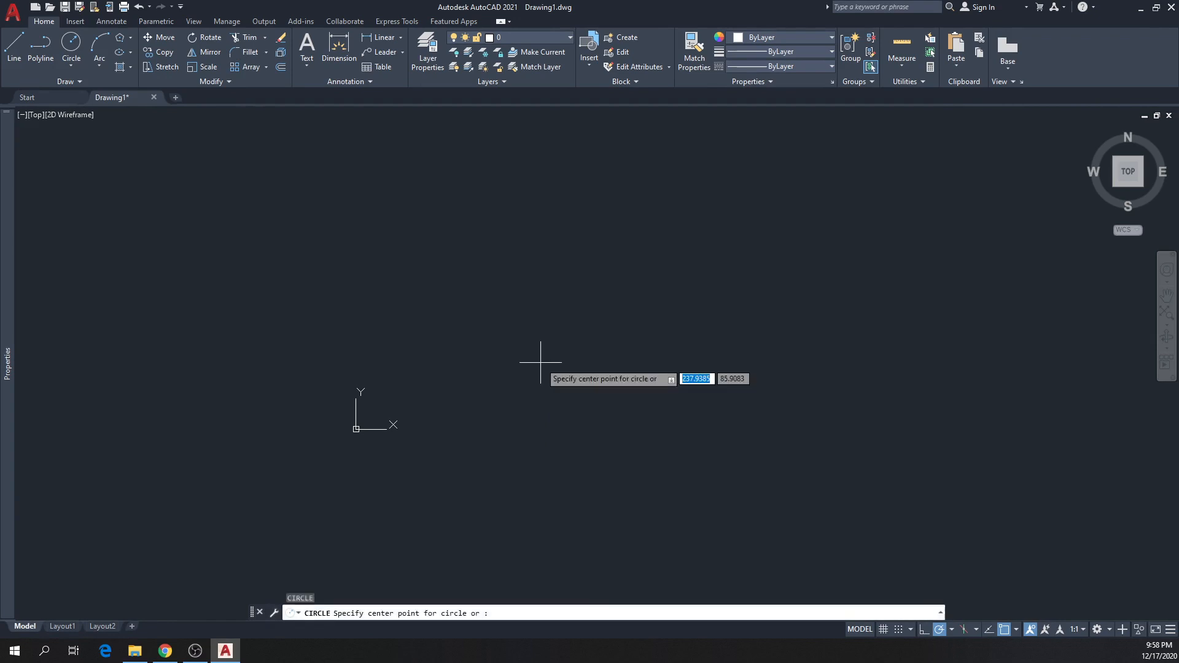
{"action": "left_click", "coordinate": [566, 384]}
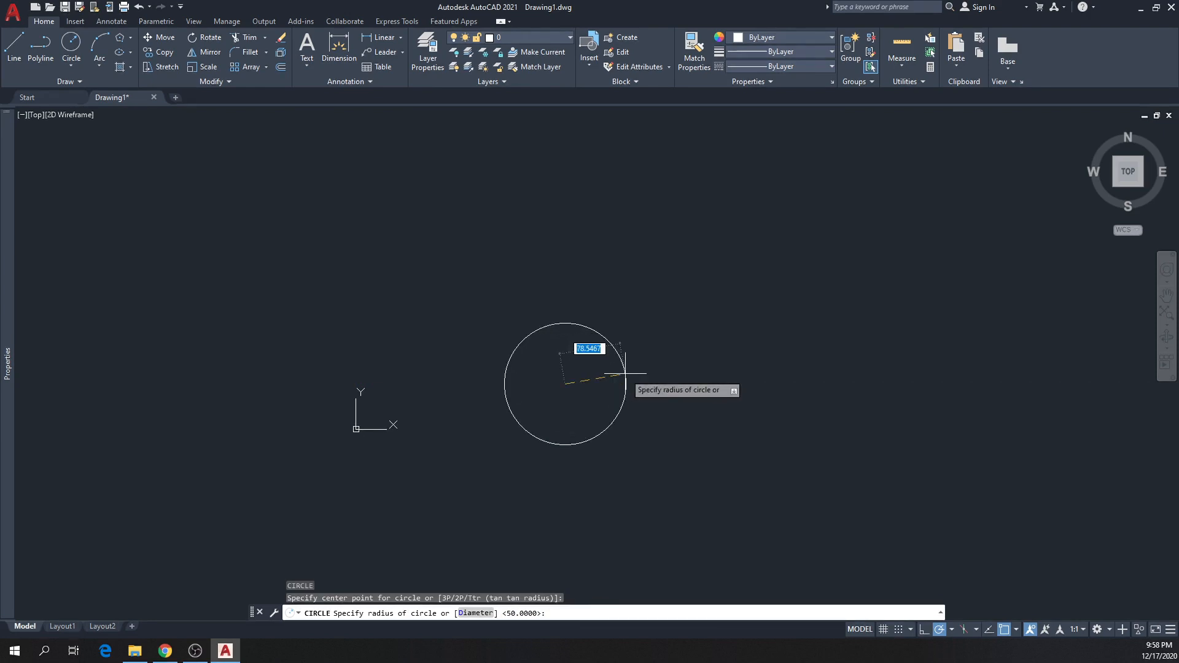
{"action": "type", "text": "50"}
{"action": "key", "text": "Return"}
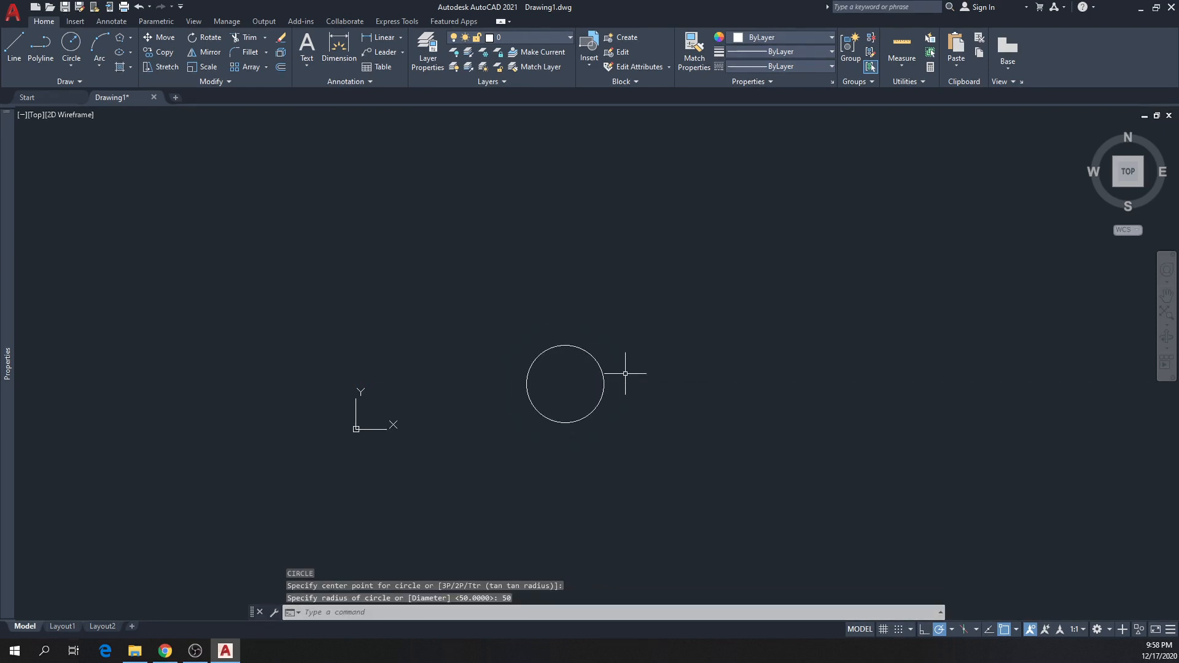
Draw a rectangle 100 wide and about 119 high to the right of the circle
{"action": "scroll", "coordinate": [637, 374], "scroll_direction": "up", "scroll_amount": 4}
{"action": "scroll", "coordinate": [637, 374], "scroll_direction": "down", "scroll_amount": 4}
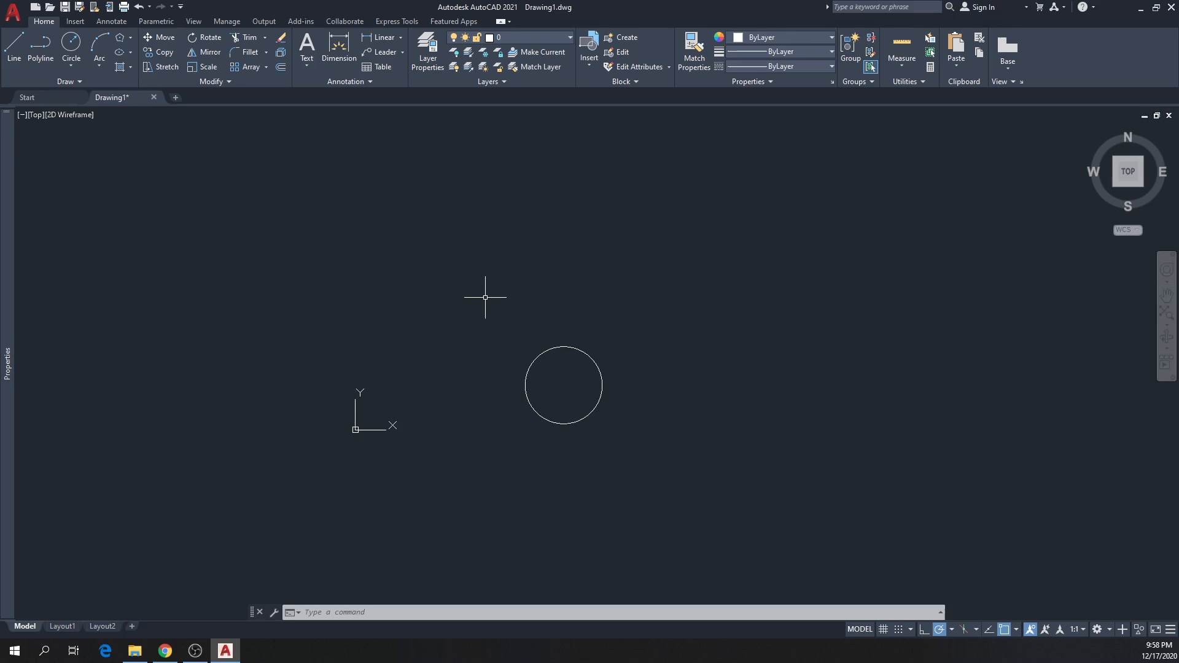
{"action": "type", "text": "REC"}
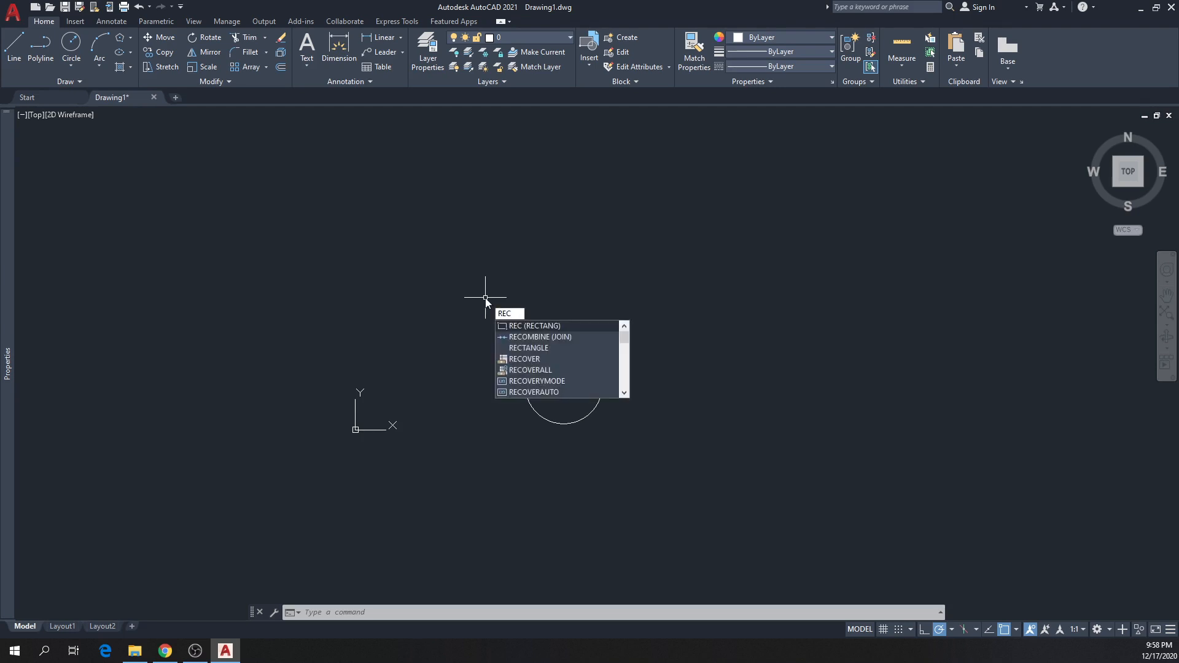
{"action": "key", "text": "Return"}
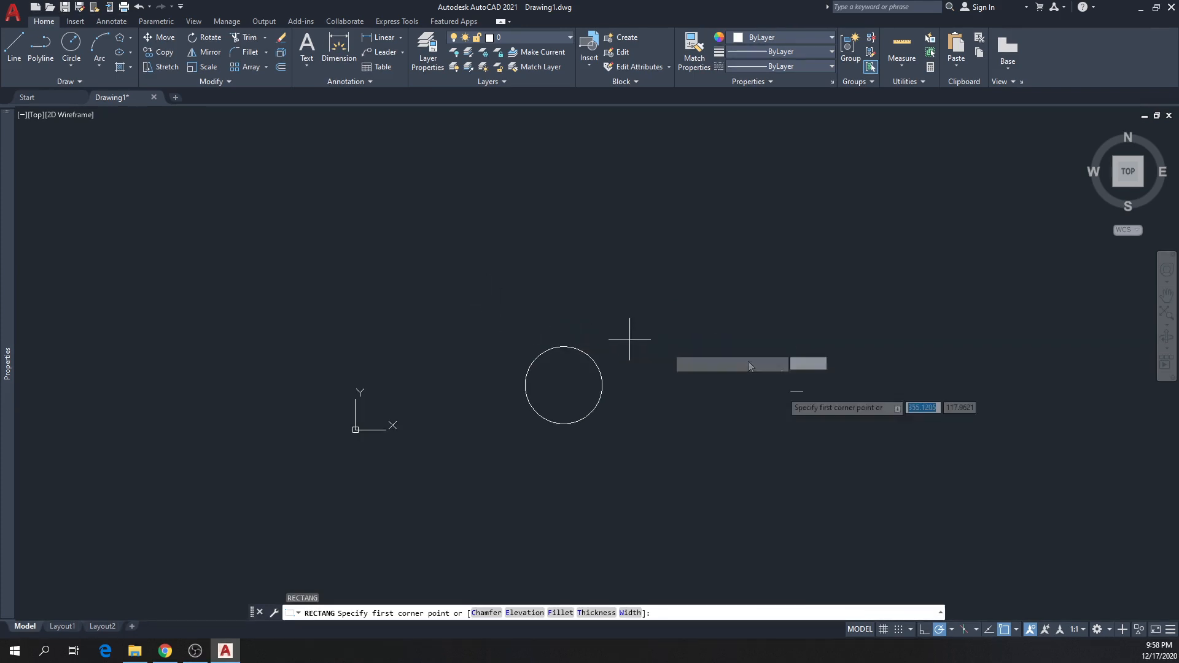
{"action": "left_click", "coordinate": [642, 421]}
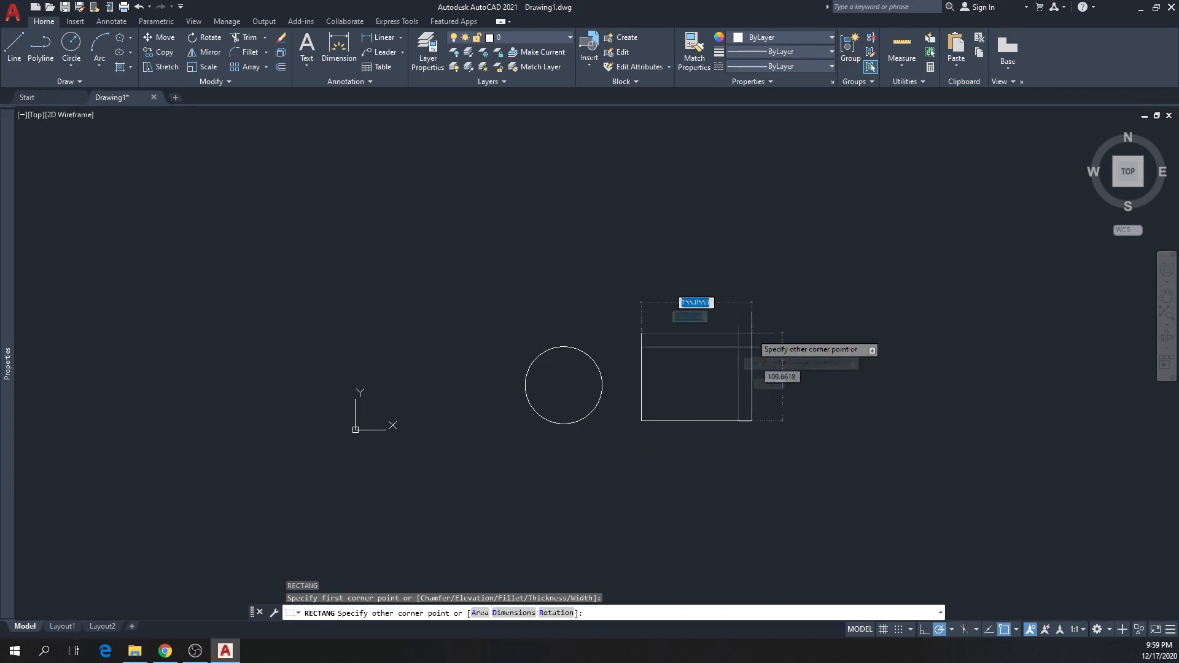
{"action": "type", "text": "100"}
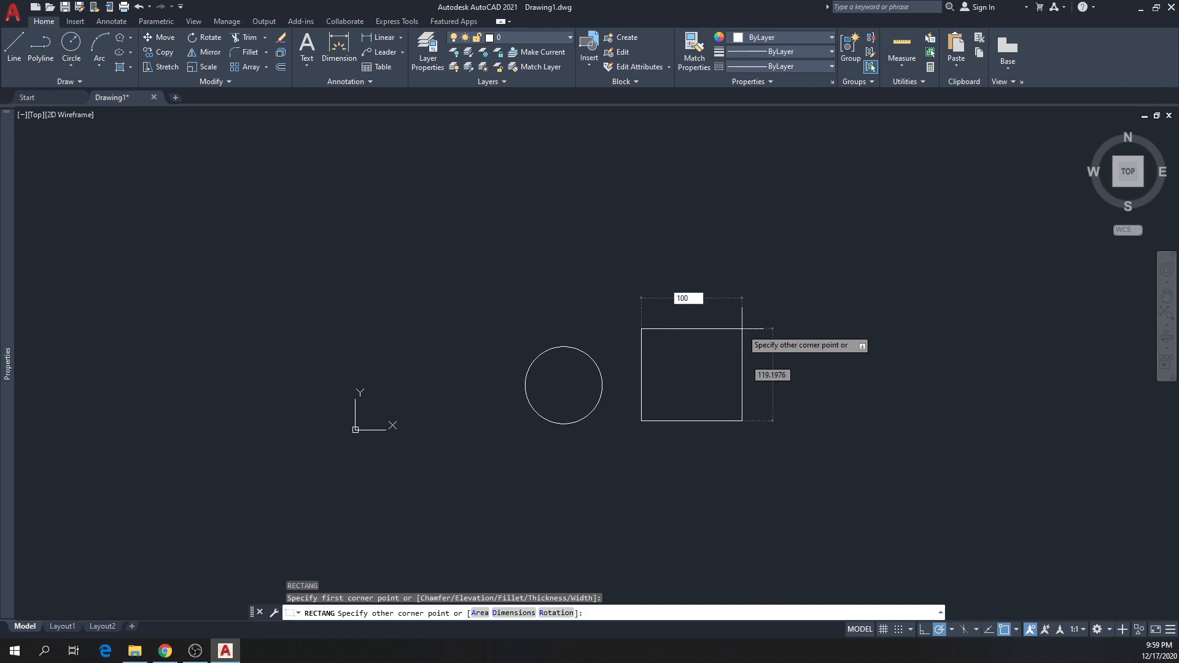
{"action": "key", "text": "Return"}
Copy the circle from its center point to the center of the rectangle
{"action": "scroll", "coordinate": [639, 336], "scroll_direction": "up", "scroll_amount": 2}
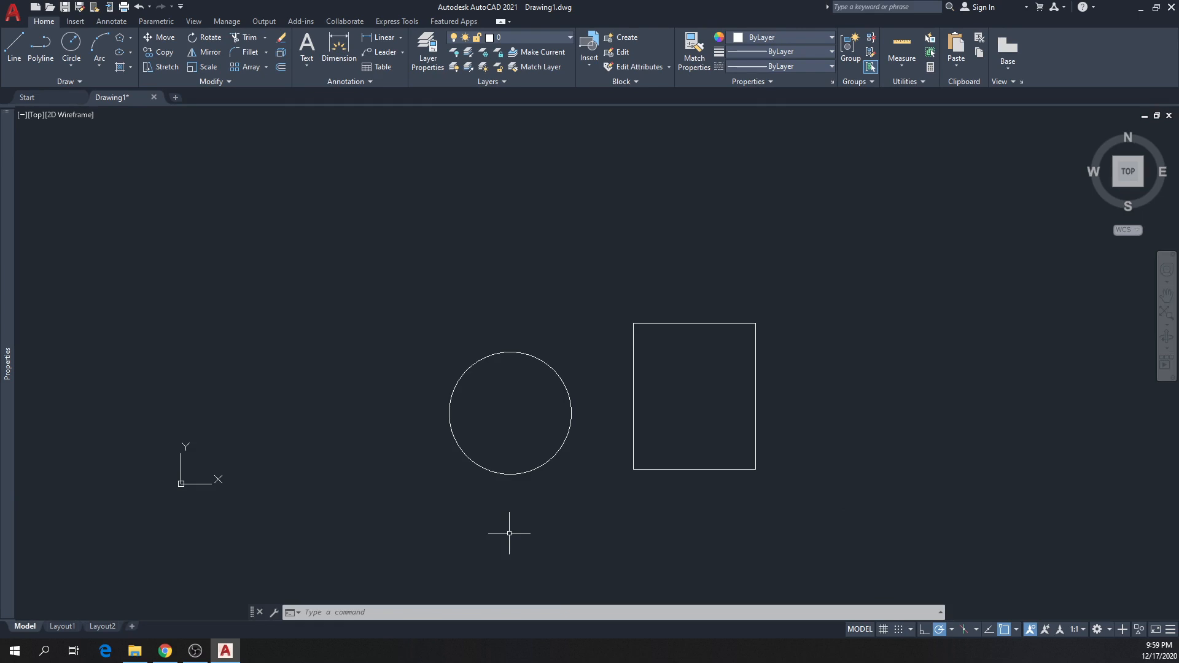
{"action": "left_click", "coordinate": [598, 531]}
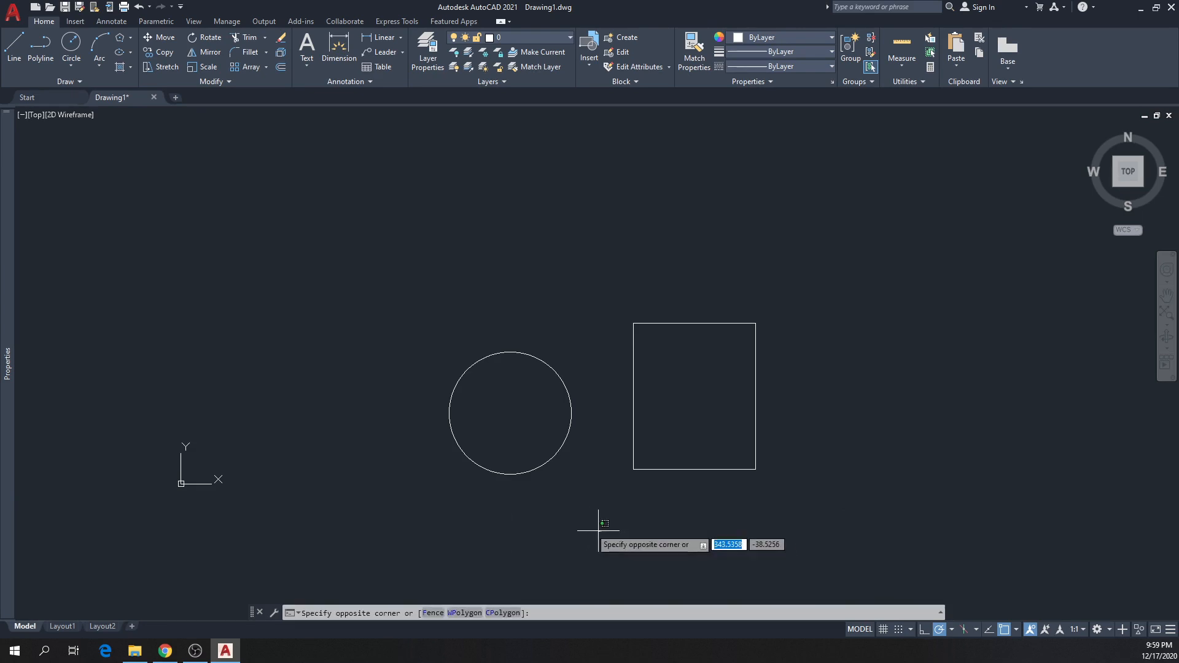
{"action": "left_click", "coordinate": [532, 456]}
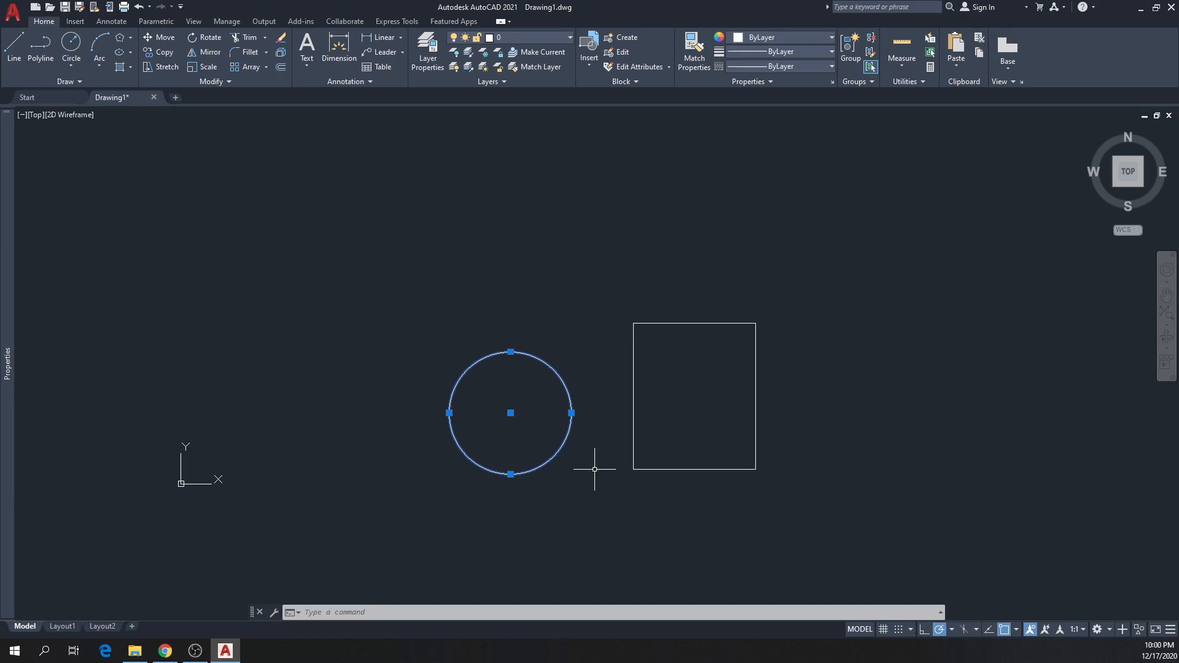
{"action": "type", "text": "CO"}
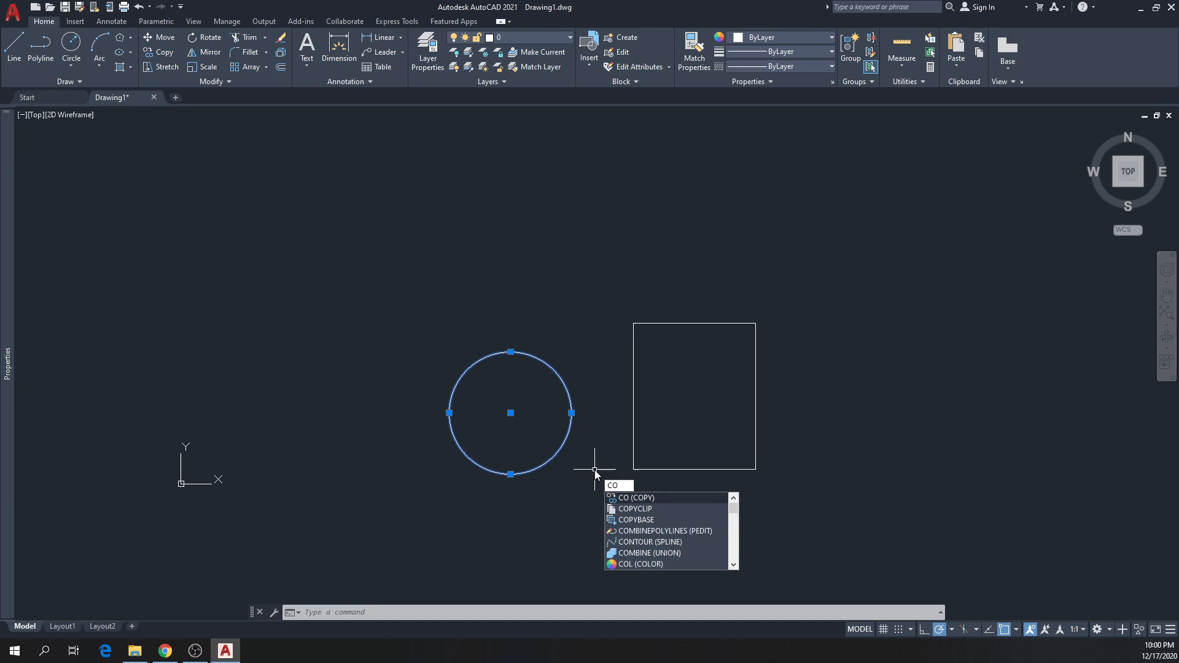
{"action": "key", "text": "Return"}
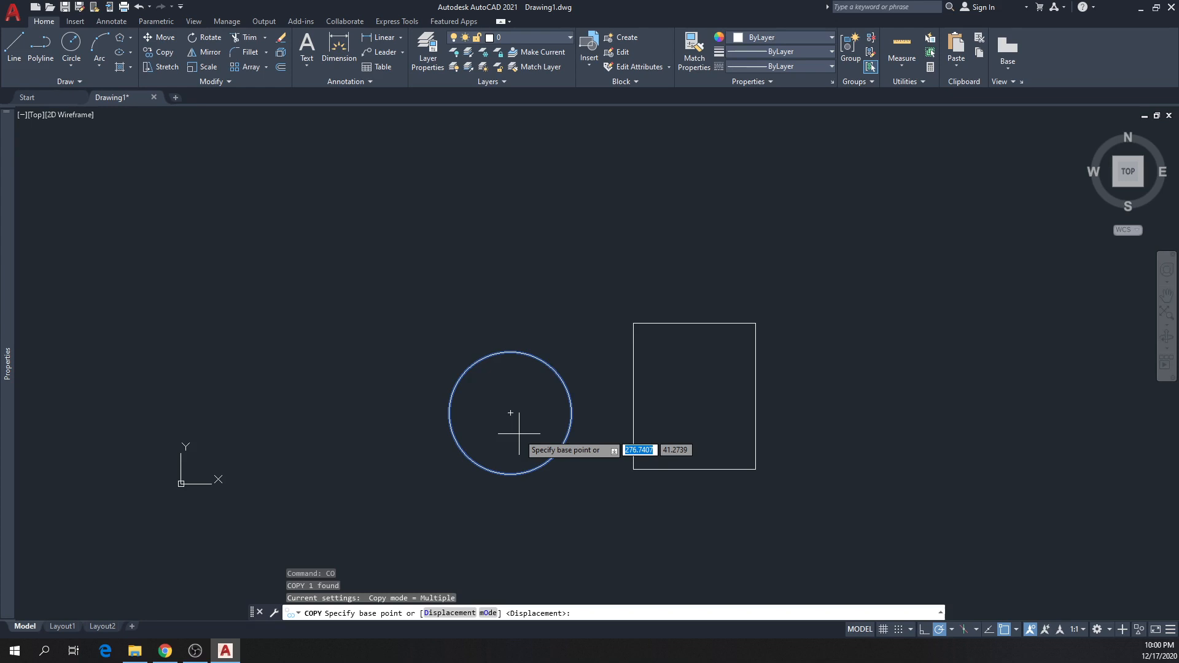
{"action": "left_click", "coordinate": [511, 413]}
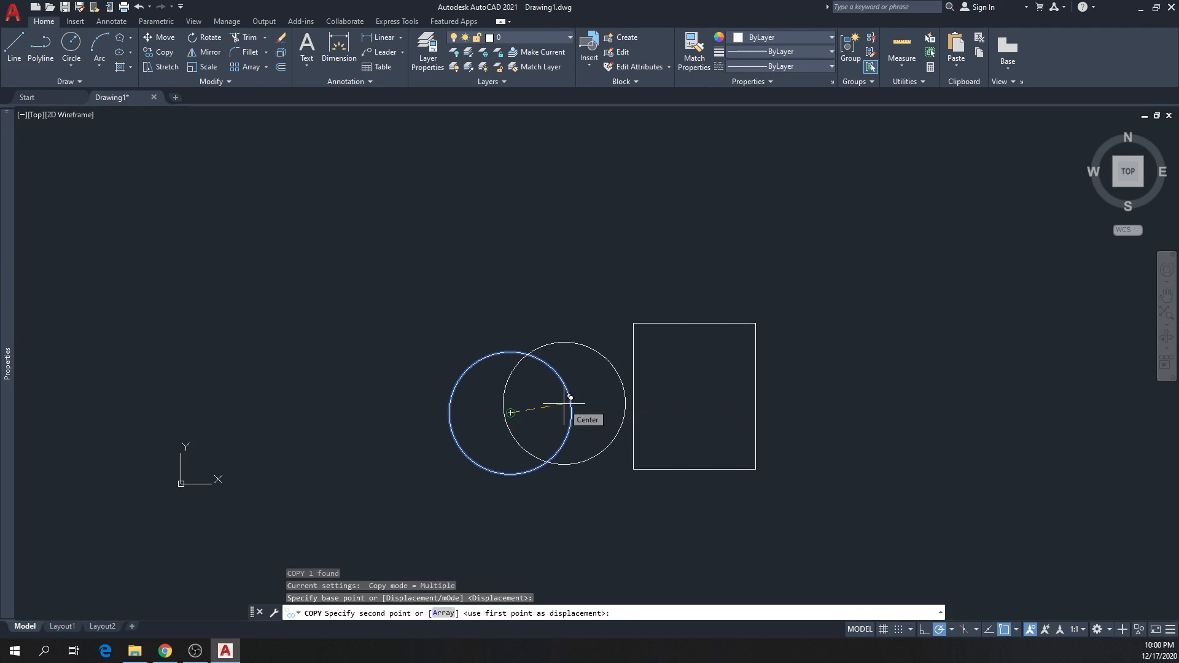
{"action": "left_click", "coordinate": [695, 393]}
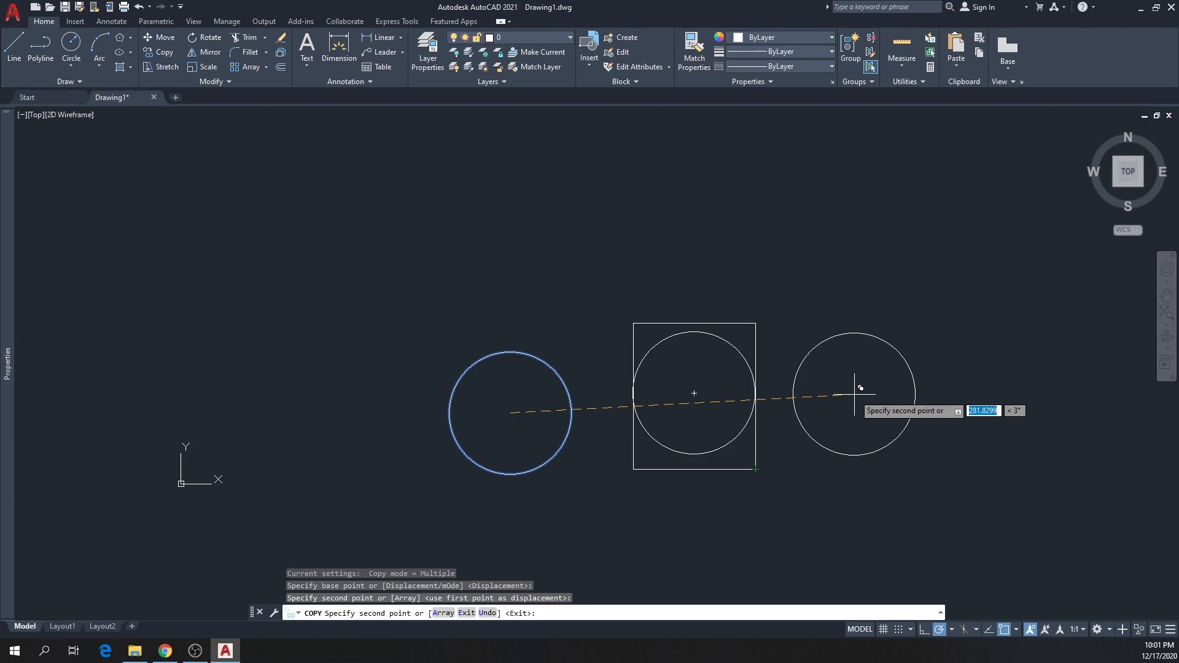
{"action": "key", "text": "Escape"}
{"action": "scroll", "coordinate": [799, 400], "scroll_direction": "up", "scroll_amount": 2}
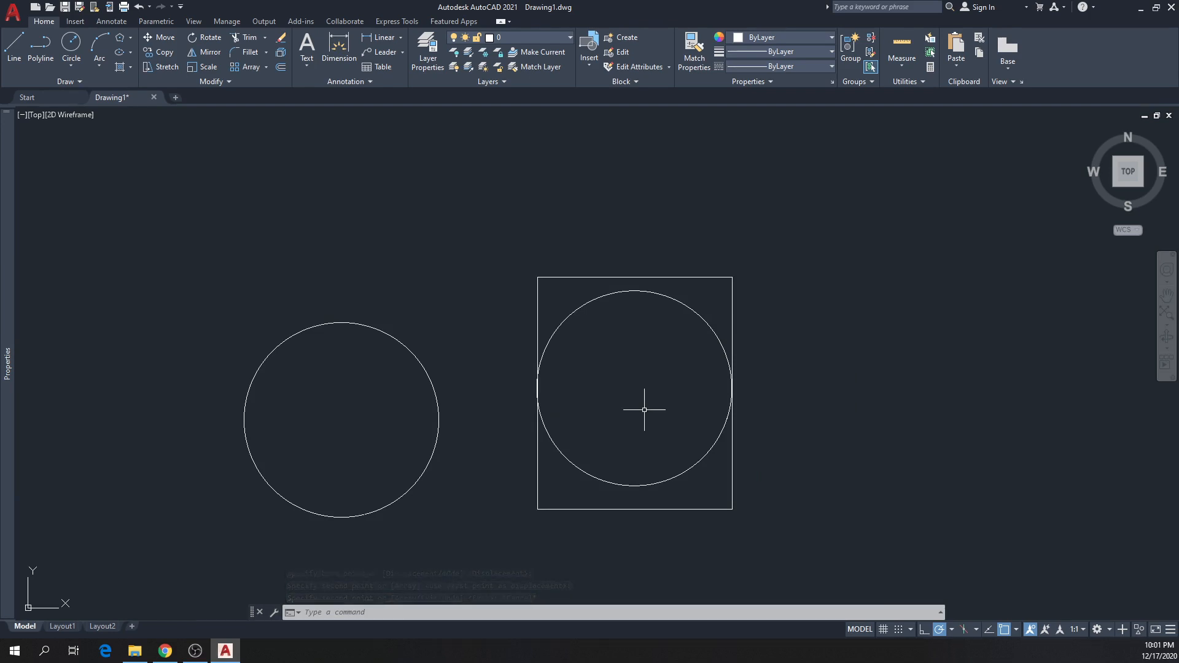
{"action": "scroll", "coordinate": [645, 410], "scroll_direction": "down", "scroll_amount": 4}
{"action": "scroll", "coordinate": [645, 410], "scroll_direction": "up", "scroll_amount": 2}
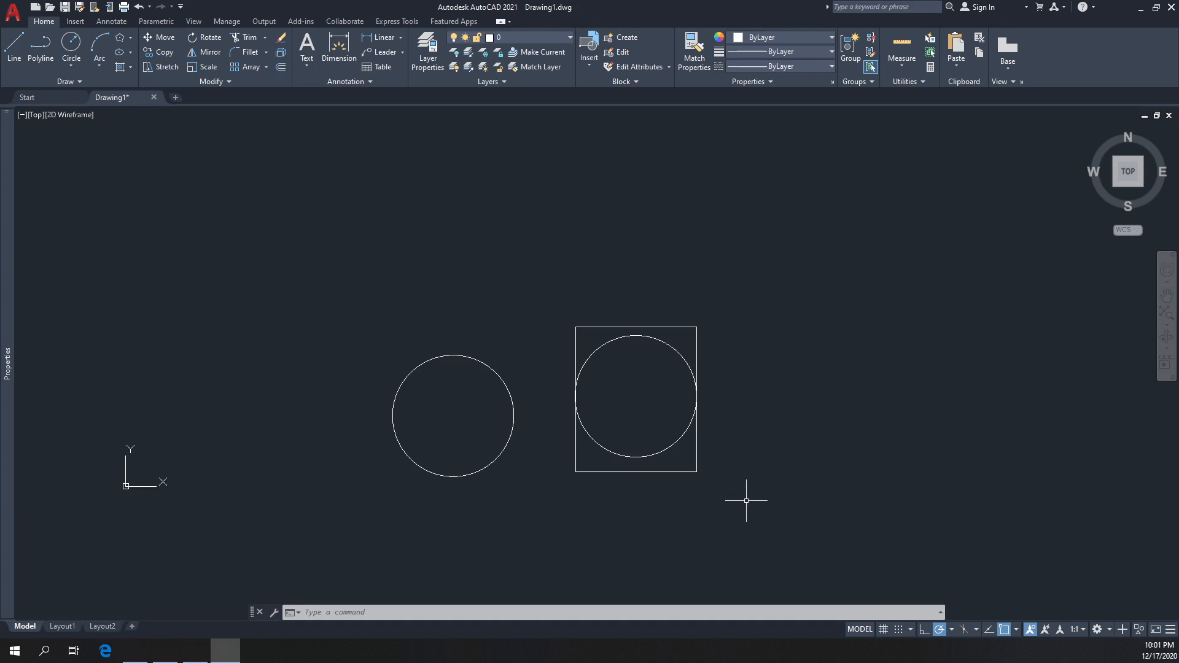
{"action": "key", "text": "Escape"}
{"action": "key", "text": "Escape"}
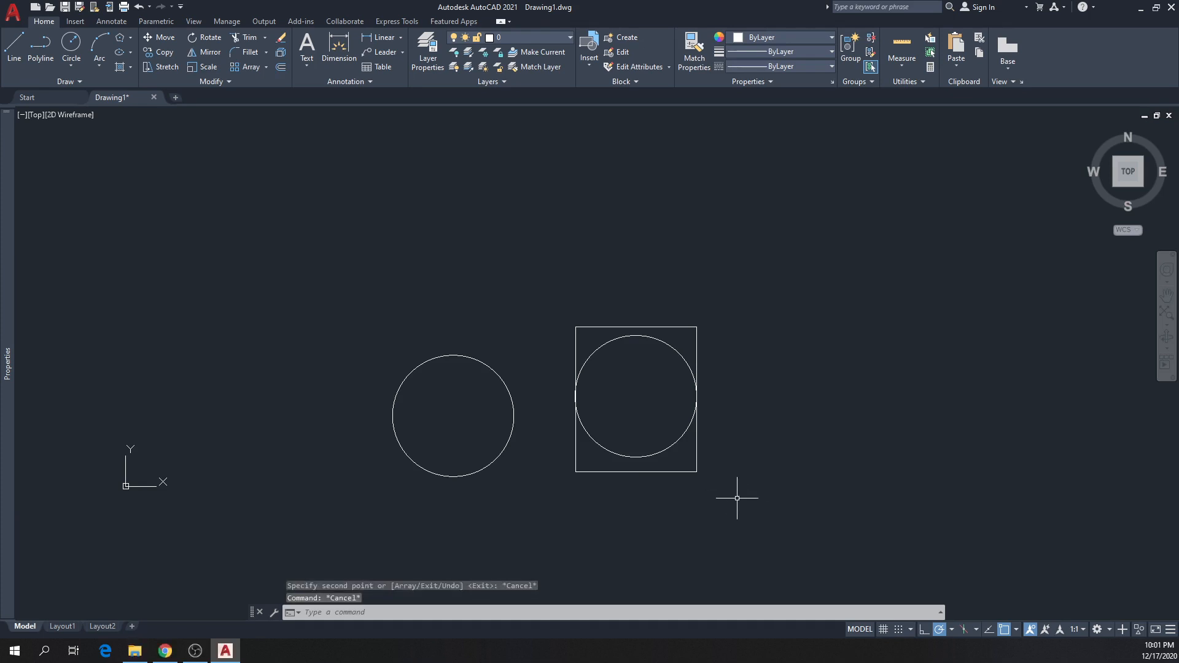
{"action": "double_click", "coordinate": [739, 497]}
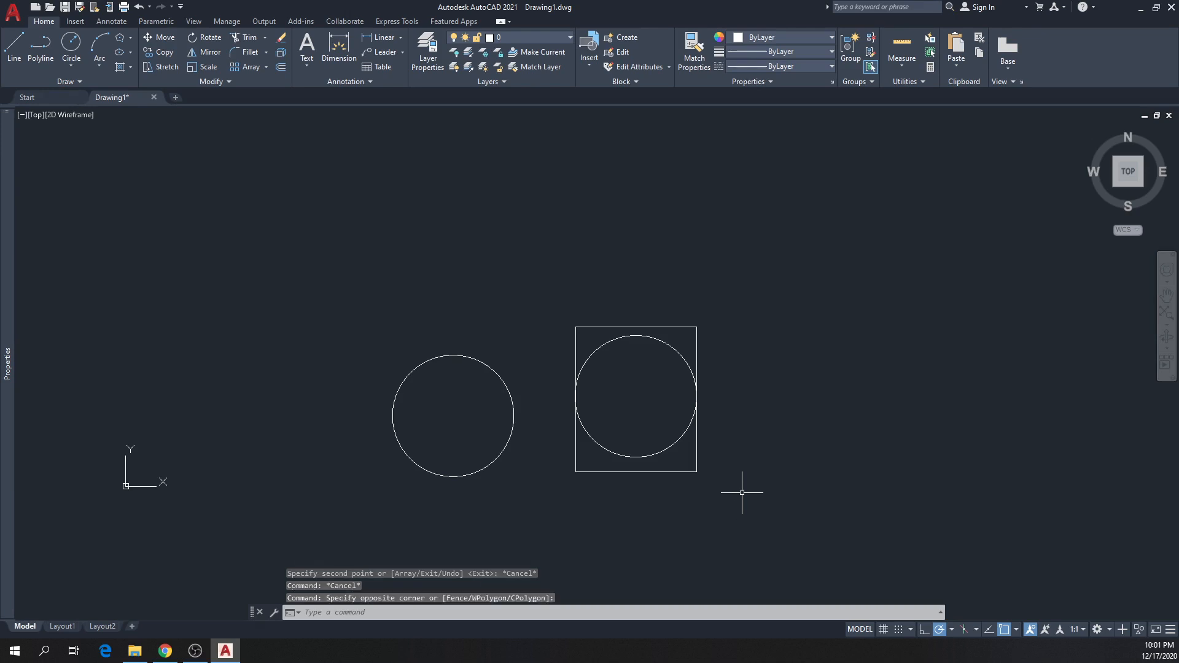
Copy the rectangle and its inner circle together about 193 units horizontally to the right
{"action": "left_click", "coordinate": [532, 256]}
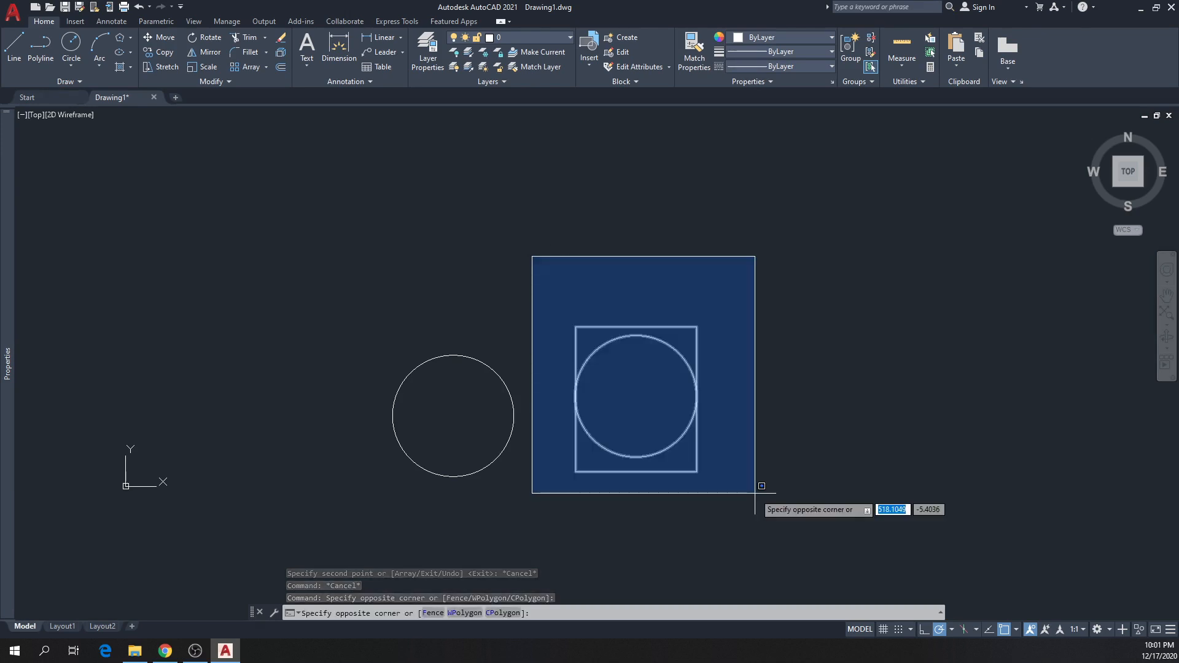
{"action": "left_click", "coordinate": [755, 493]}
{"action": "type", "text": "co"}
{"action": "key", "text": "Return"}
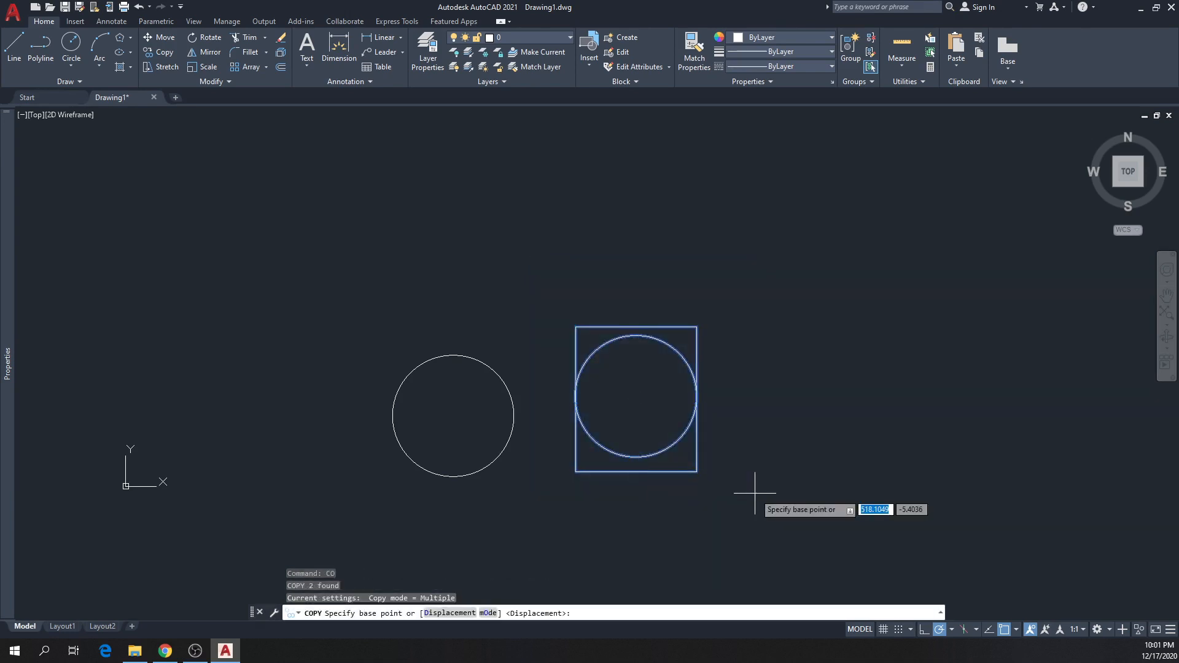
{"action": "left_click", "coordinate": [642, 392]}
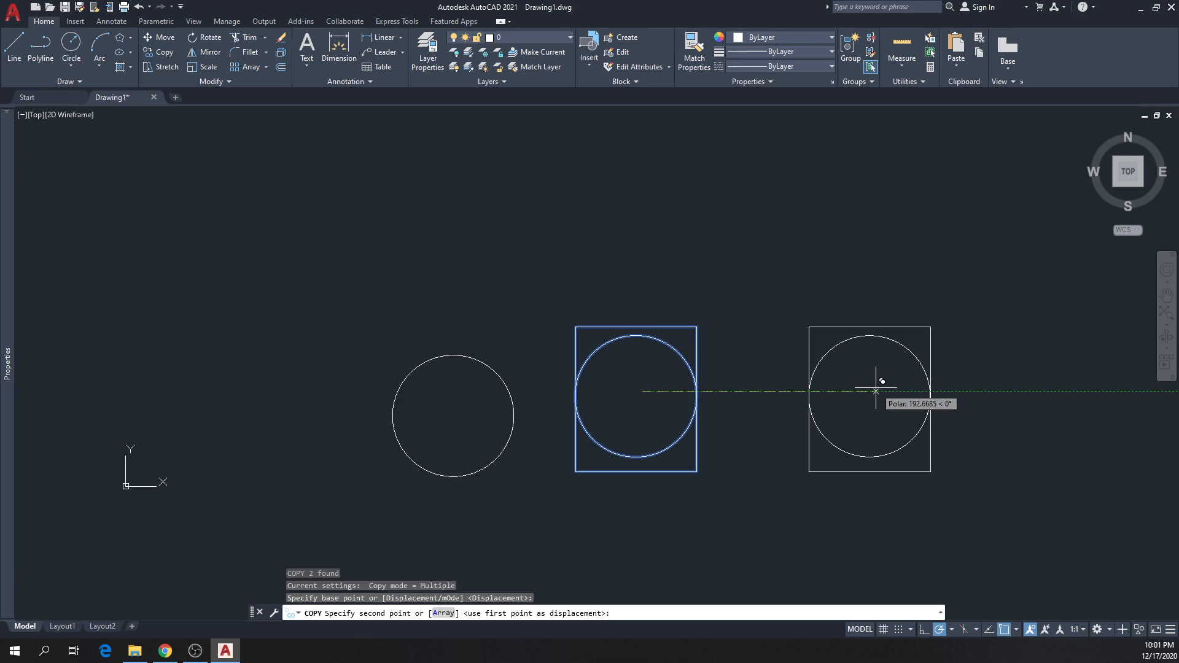
{"action": "left_click", "coordinate": [876, 391]}
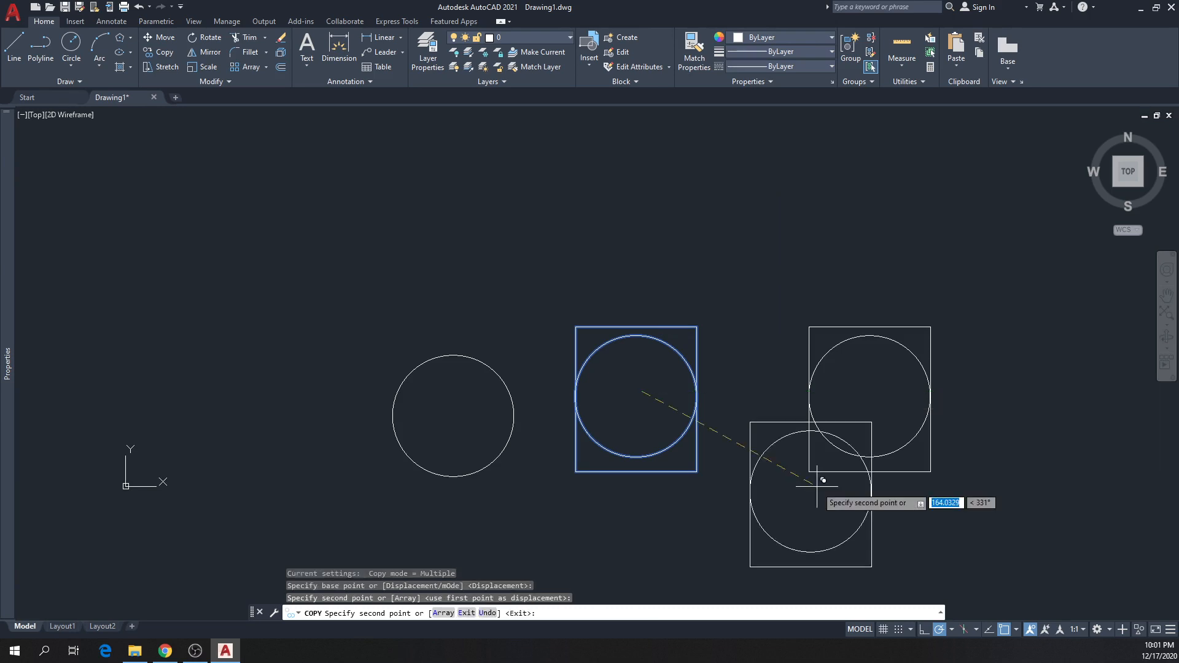
{"action": "key", "text": "Escape"}
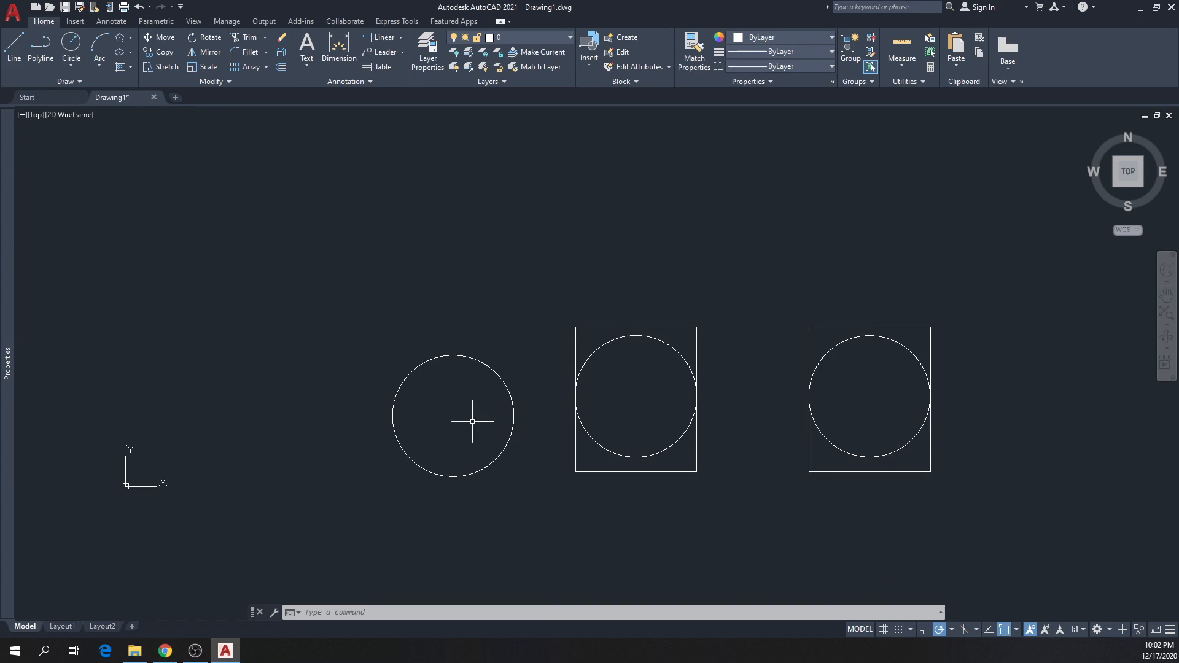
Move the circle inside the rightmost rectangle to just above the leftmost circle, so that the two circles overlap
{"action": "left_click", "coordinate": [910, 456]}
{"action": "left_click", "coordinate": [878, 437]}
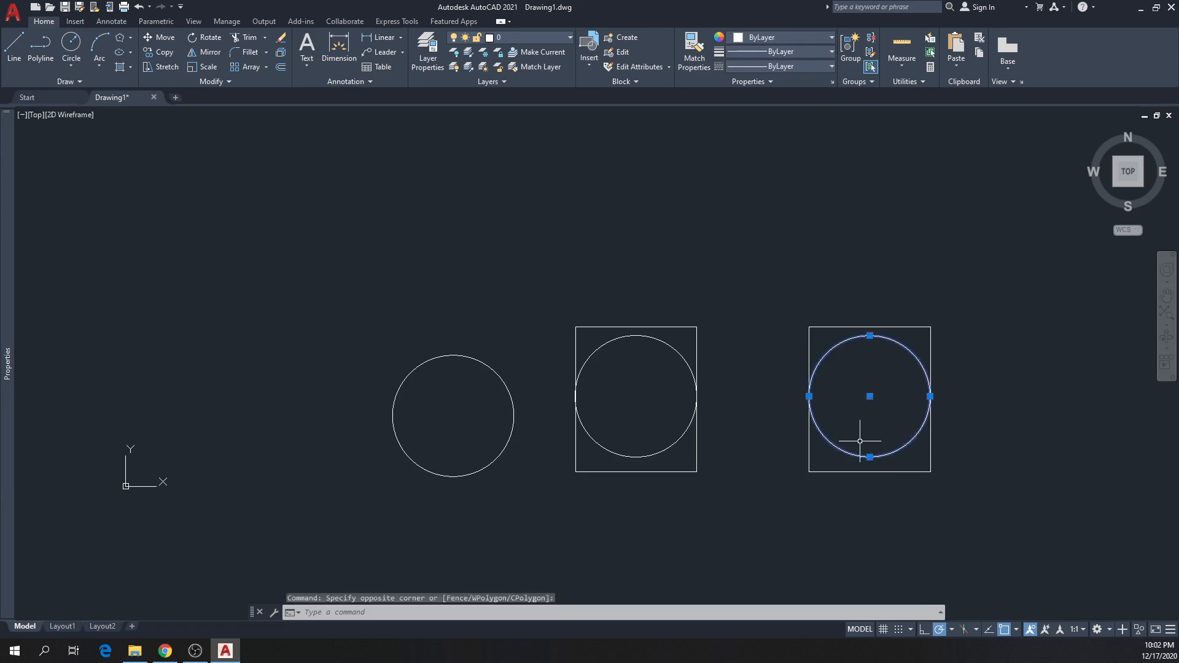
{"action": "key", "text": "m"}
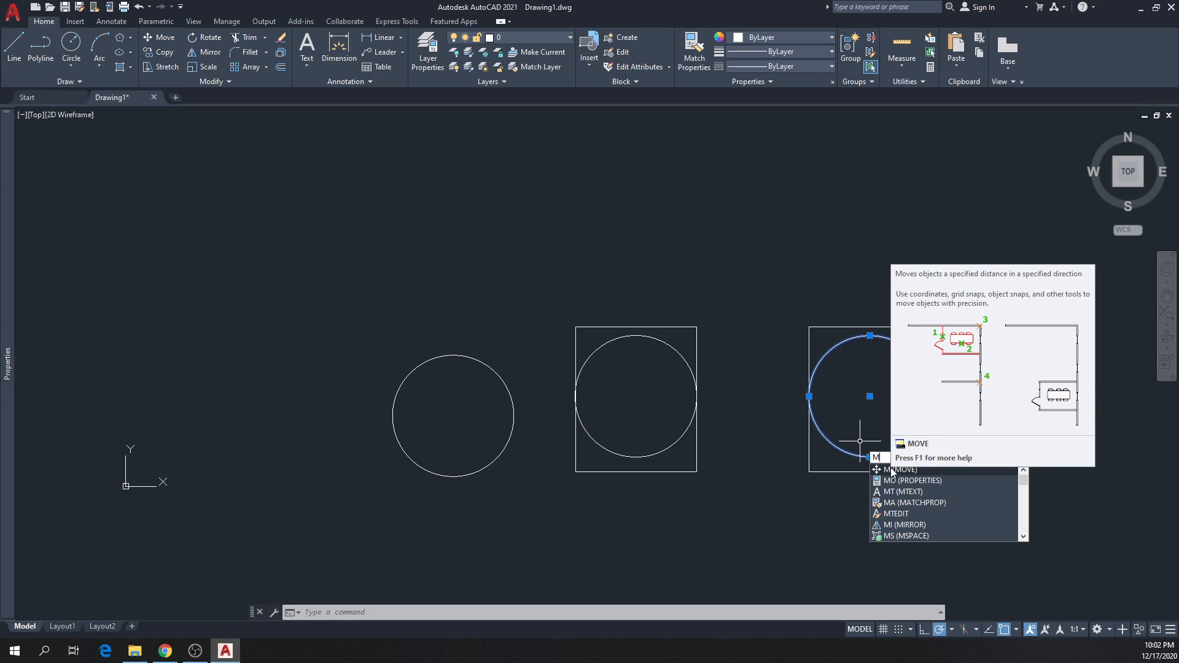
{"action": "key", "text": "Return"}
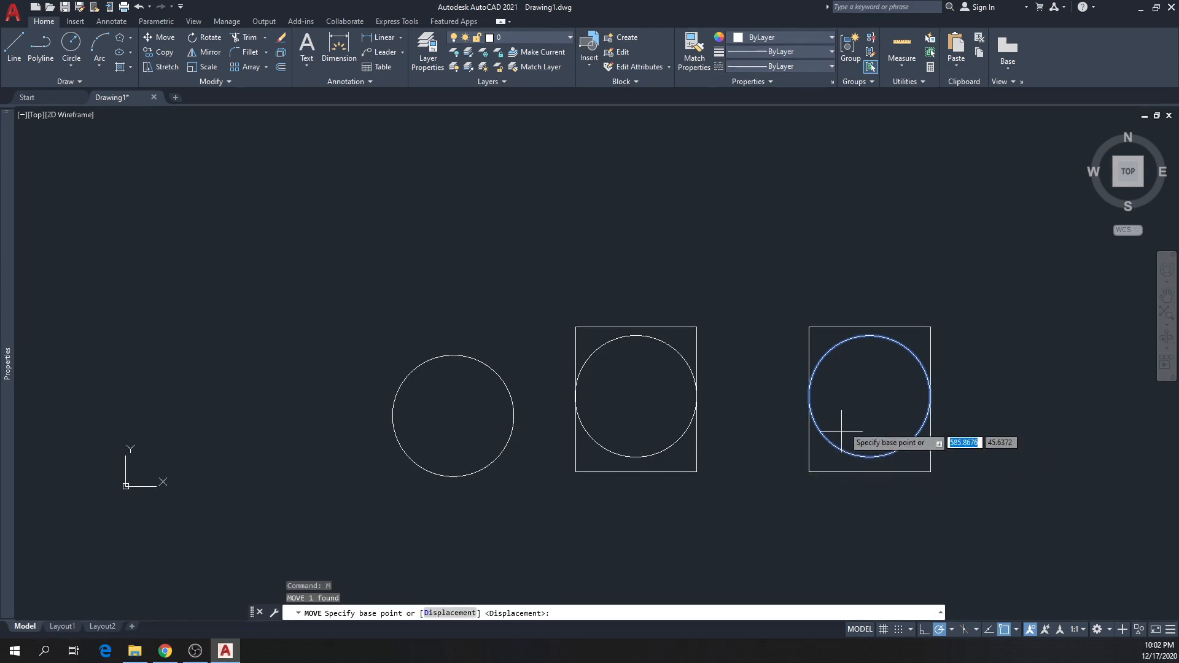
{"action": "left_click", "coordinate": [869, 400]}
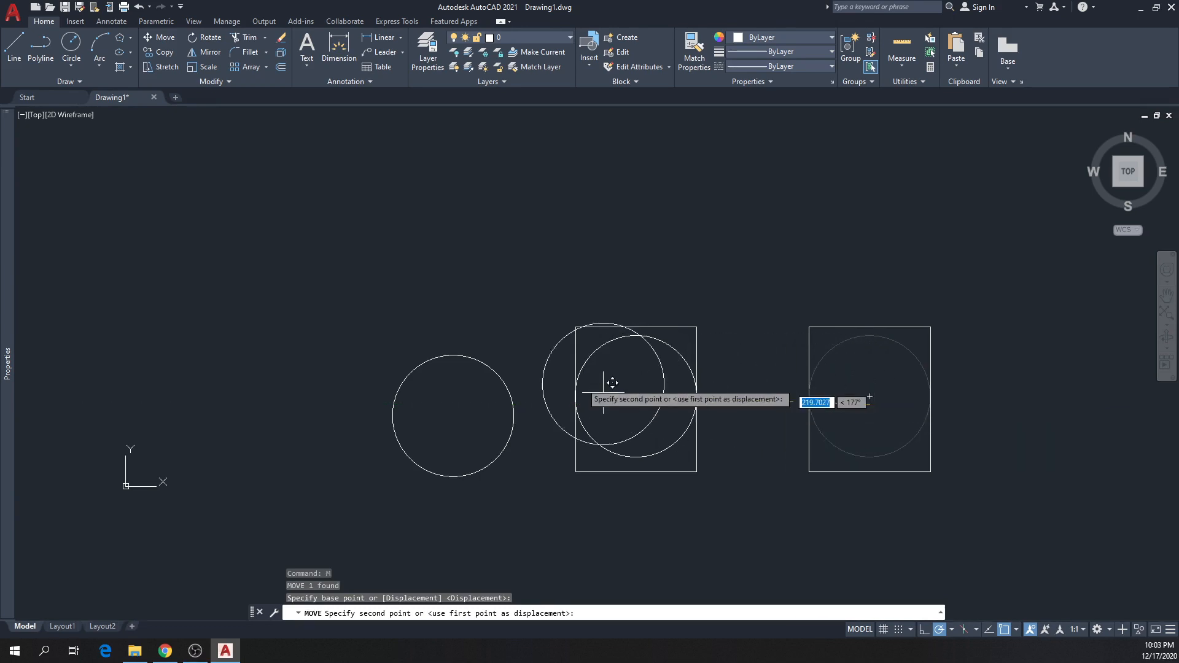
{"action": "left_click", "coordinate": [453, 332]}
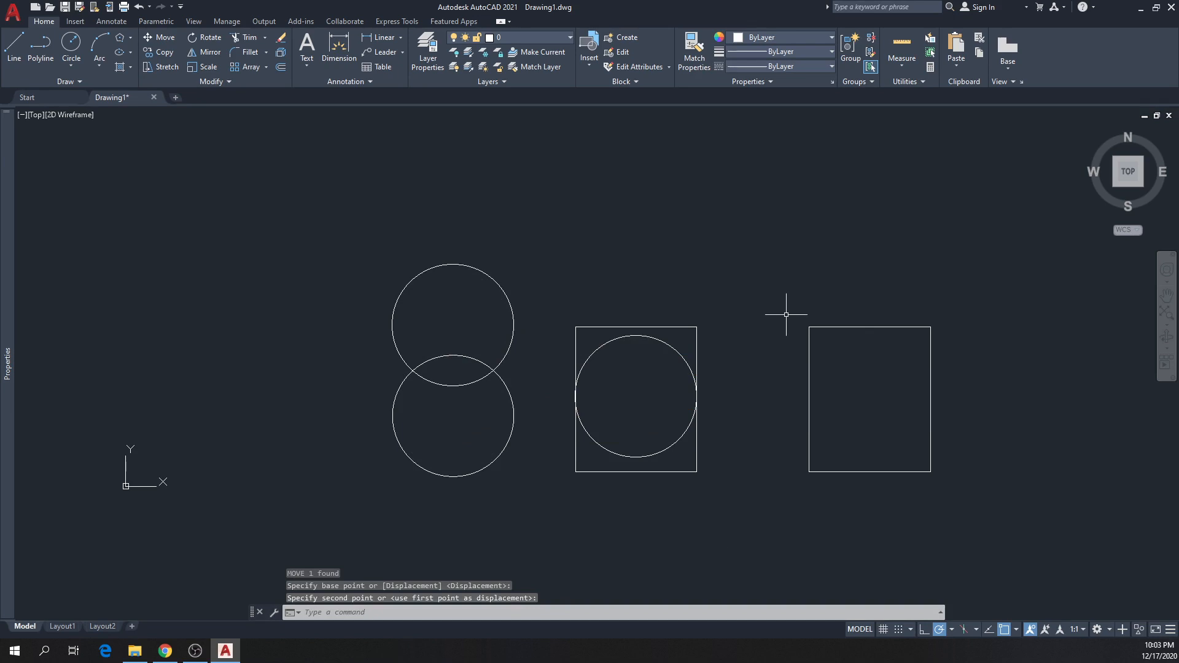
Move the empty rightmost rectangle to the left side of the two overlapping circles, so that it partly overlaps both
{"action": "left_click", "coordinate": [775, 284]}
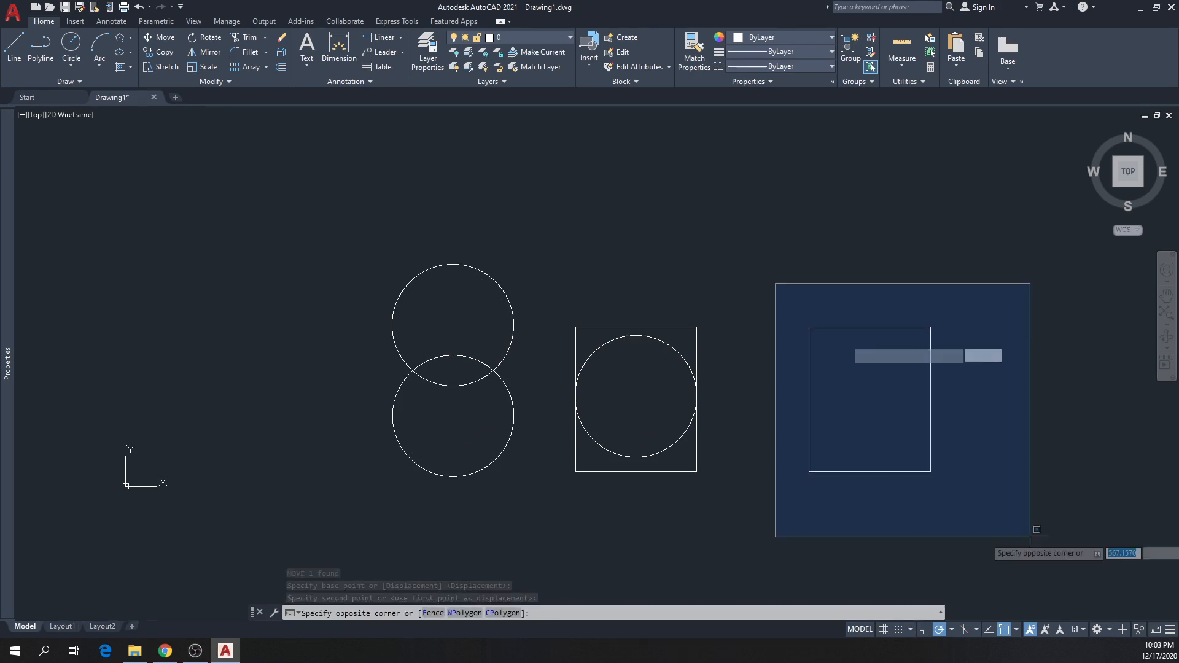
{"action": "left_click", "coordinate": [1030, 537]}
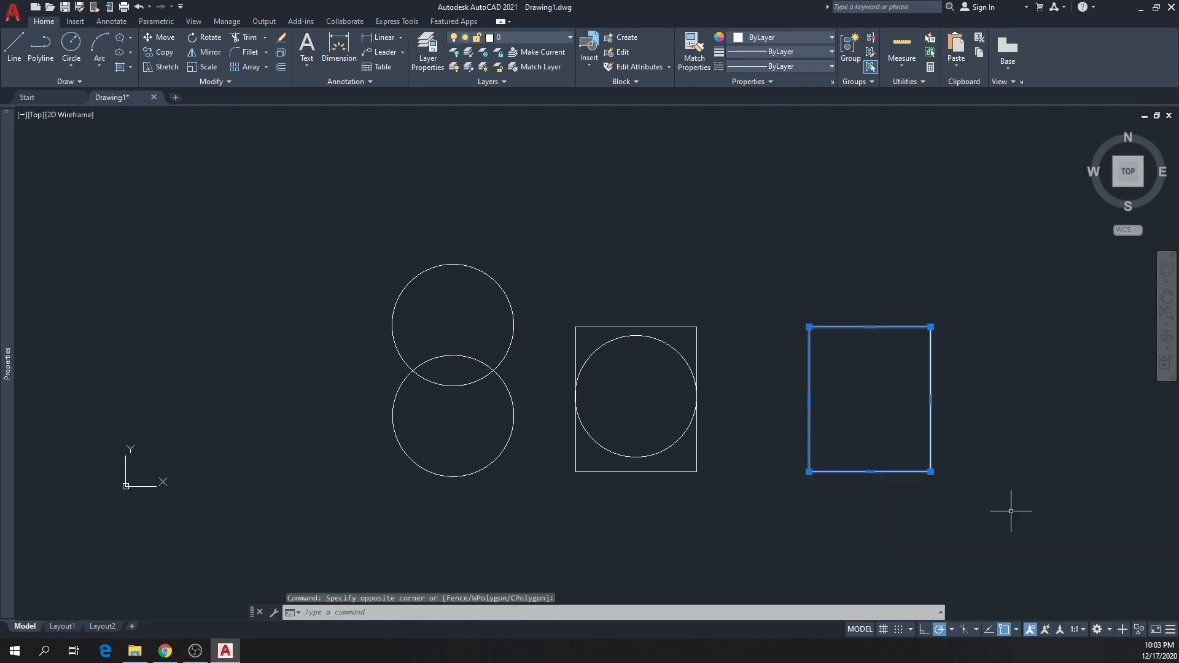
{"action": "type", "text": "m"}
{"action": "key", "text": "Return"}
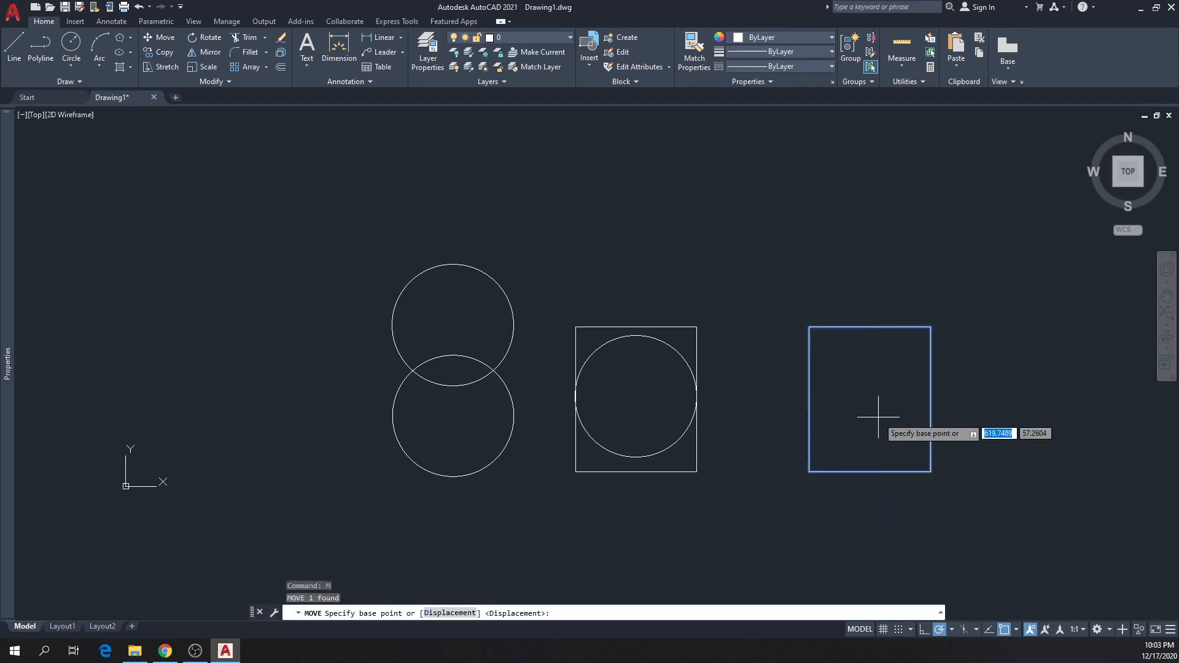
{"action": "left_click", "coordinate": [871, 397]}
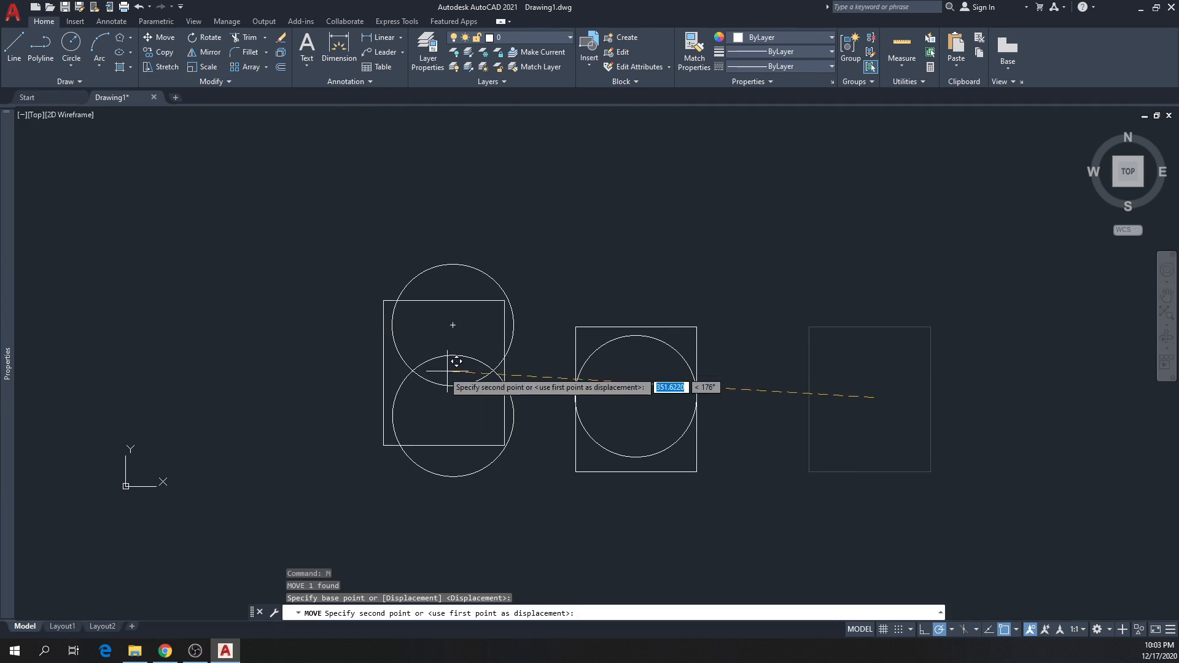
{"action": "left_click", "coordinate": [366, 373]}
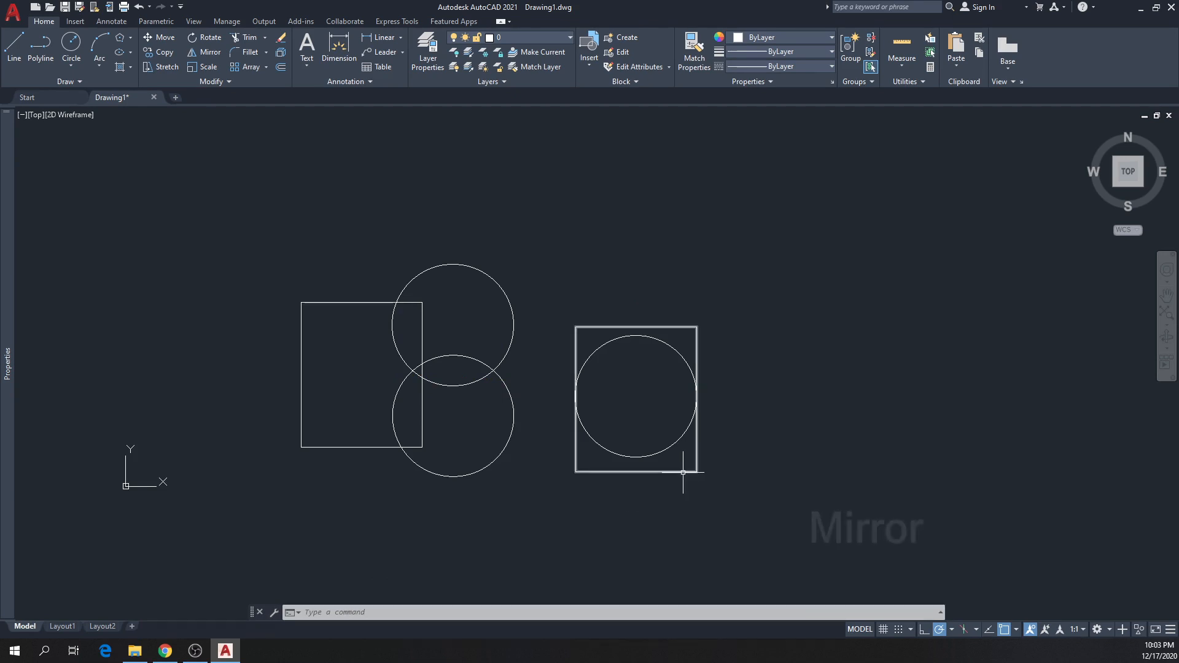
{"action": "scroll", "coordinate": [573, 433], "scroll_direction": "down", "scroll_amount": 3}
{"action": "scroll", "coordinate": [555, 430], "scroll_direction": "up", "scroll_amount": 3}
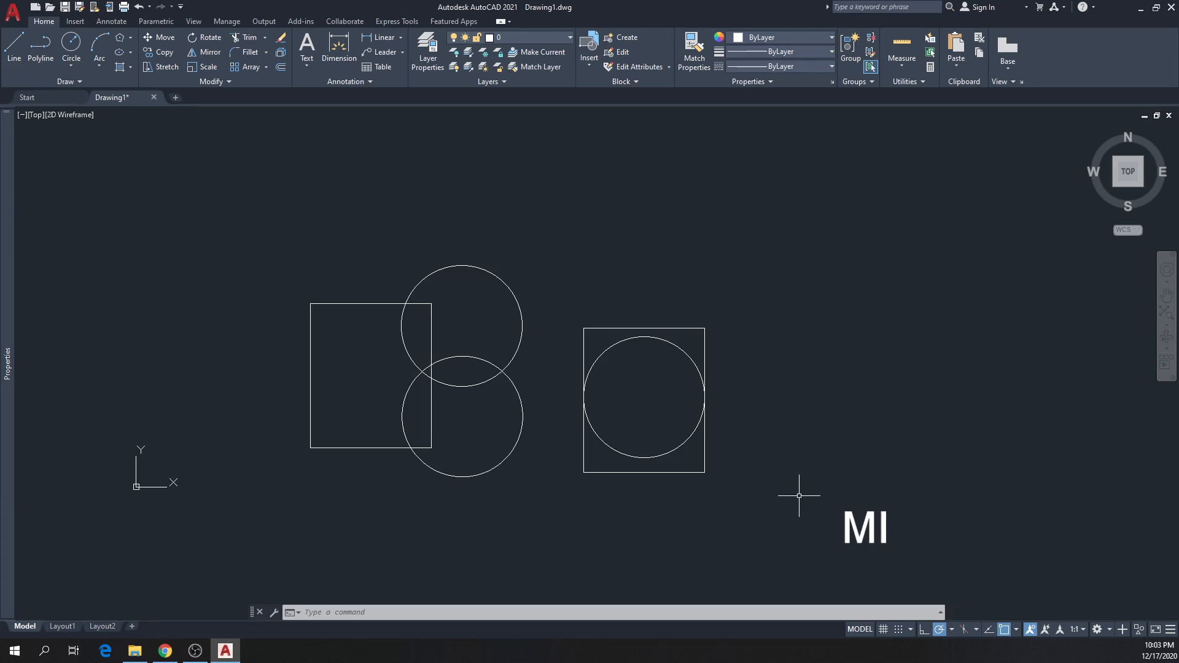
{"action": "scroll", "coordinate": [585, 368], "scroll_direction": "down", "scroll_amount": 2}
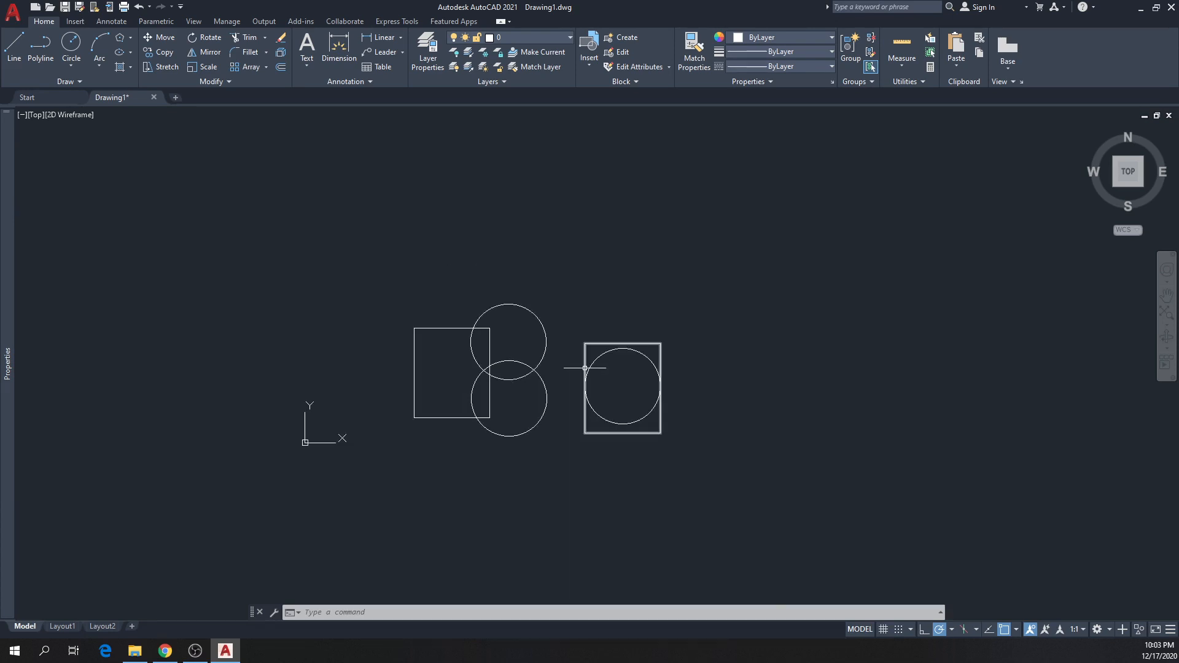
{"action": "scroll", "coordinate": [585, 368], "scroll_direction": "up", "scroll_amount": 2}
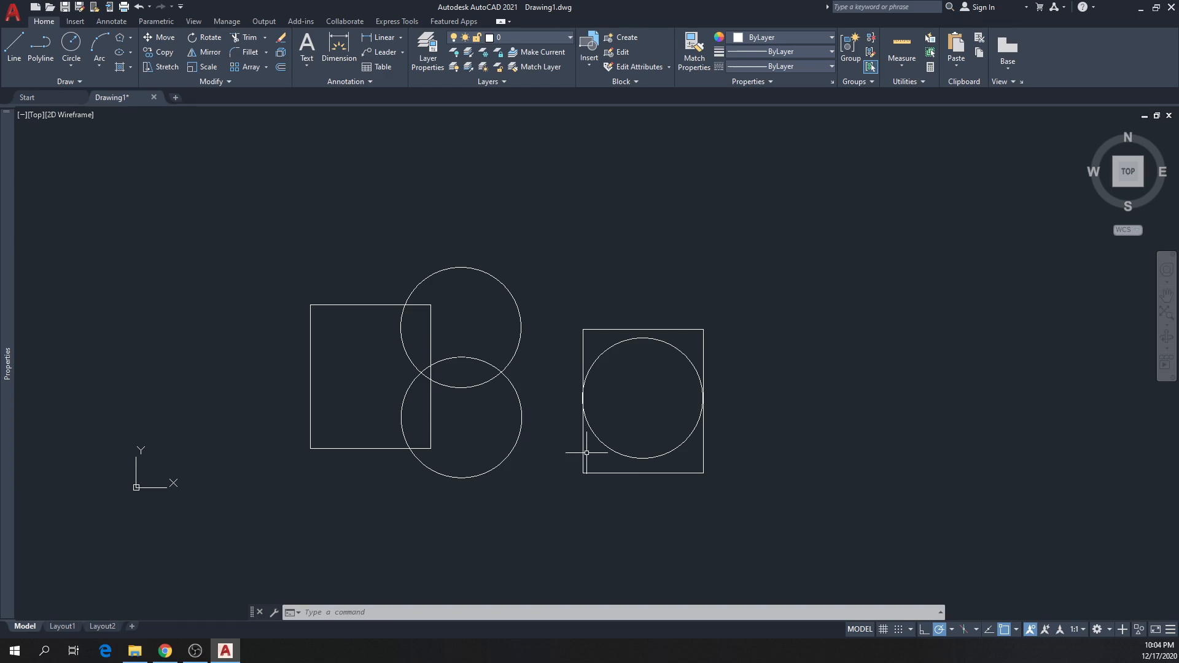
Draw a vertical line about 366 units long, just to the right of the rectangle with the inner circle
{"action": "scroll", "coordinate": [411, 313], "scroll_direction": "down", "scroll_amount": 2}
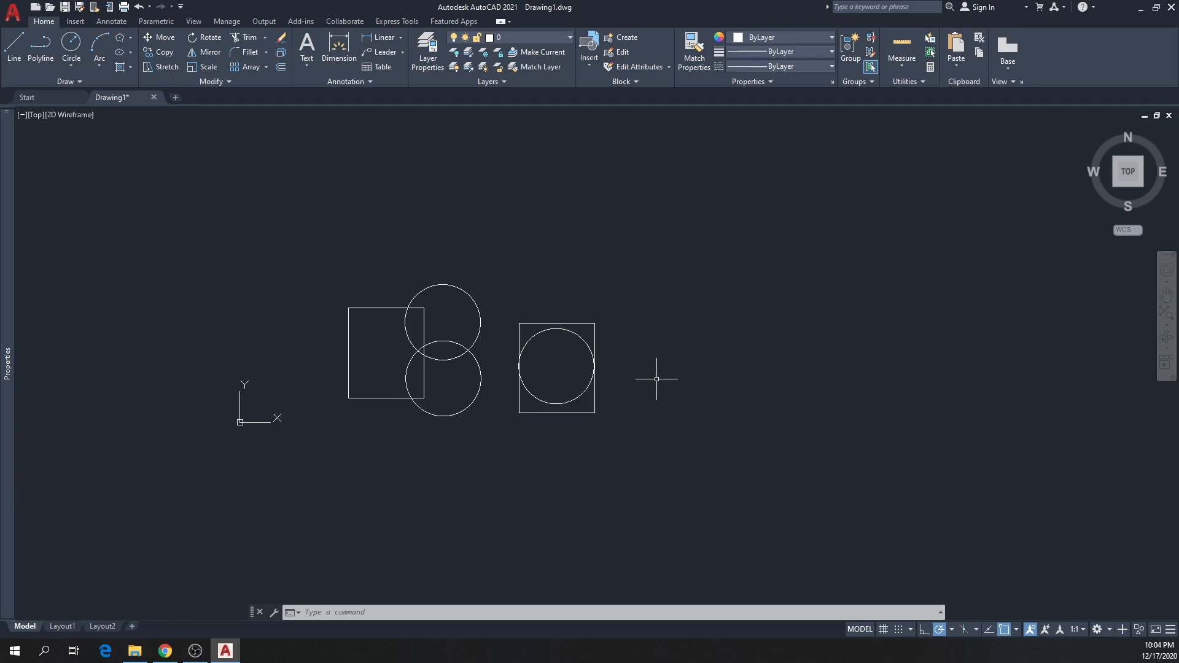
{"action": "type", "text": "L"}
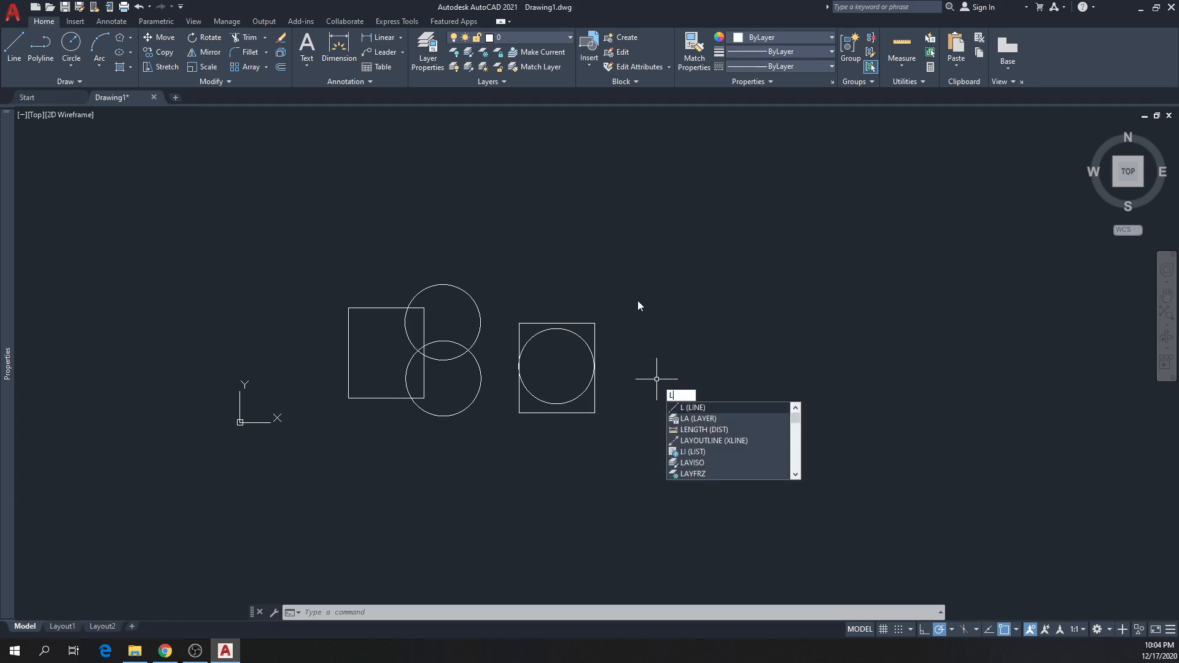
{"action": "left_click", "coordinate": [686, 407]}
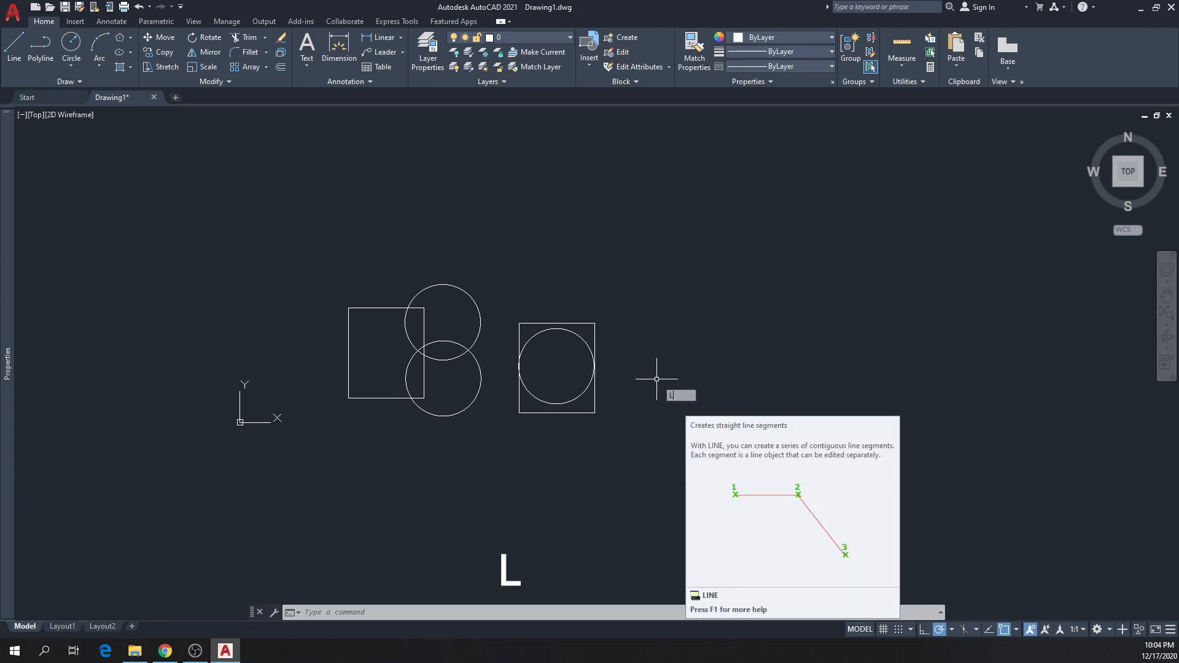
{"action": "left_click", "coordinate": [632, 245]}
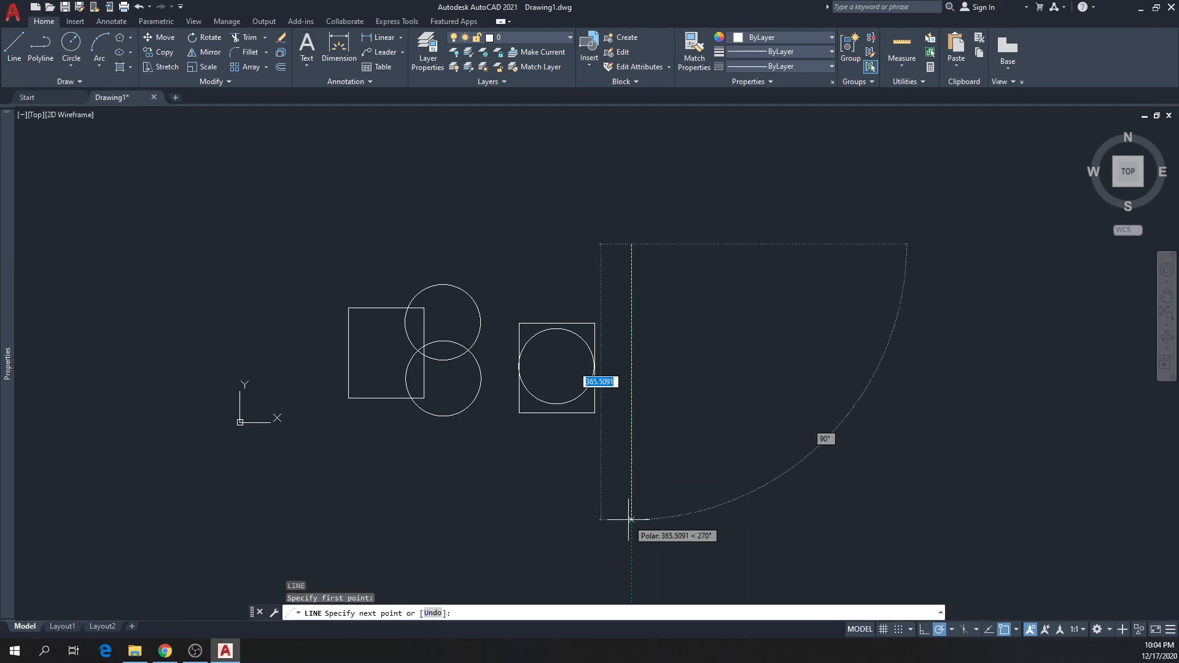
{"action": "left_click", "coordinate": [630, 520]}
{"action": "key", "text": "Escape"}
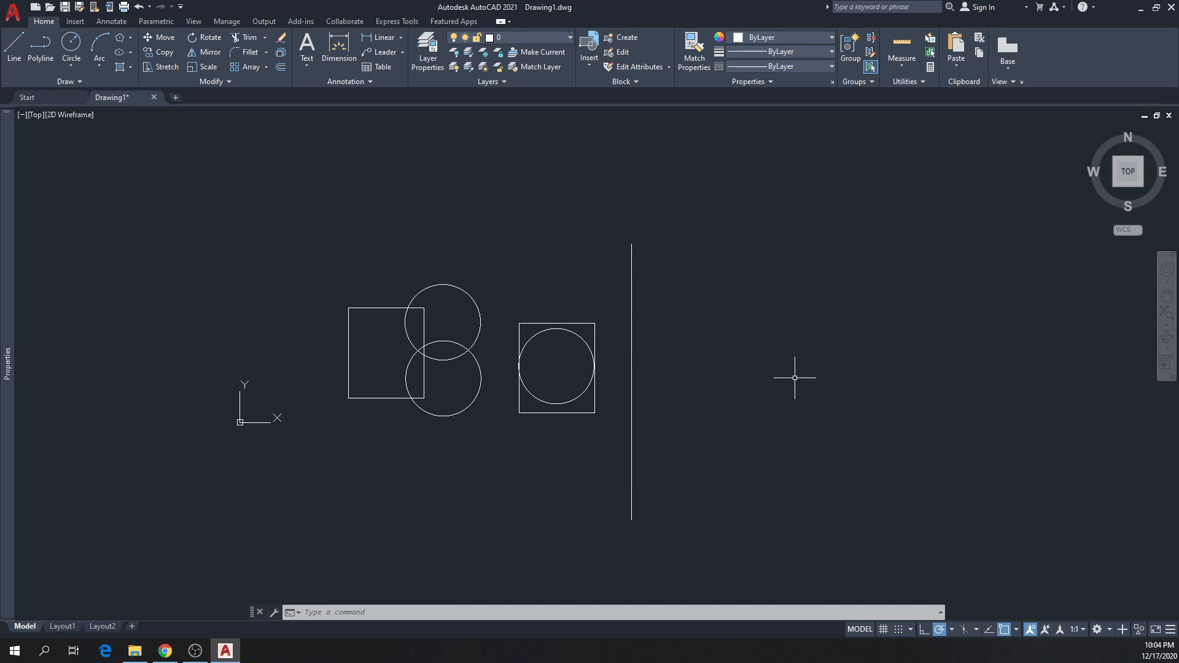
Mirror both rectangles and all three circles across the vertical line, keeping the source objects
{"action": "type", "text": "MI"}
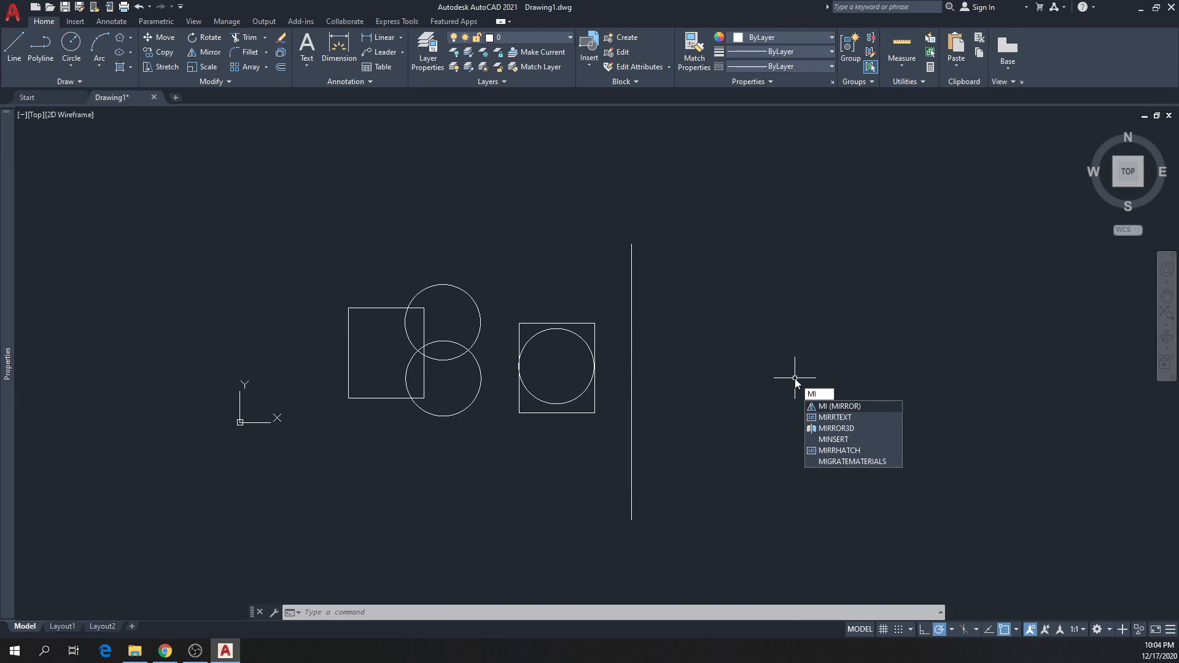
{"action": "key", "text": "Escape"}
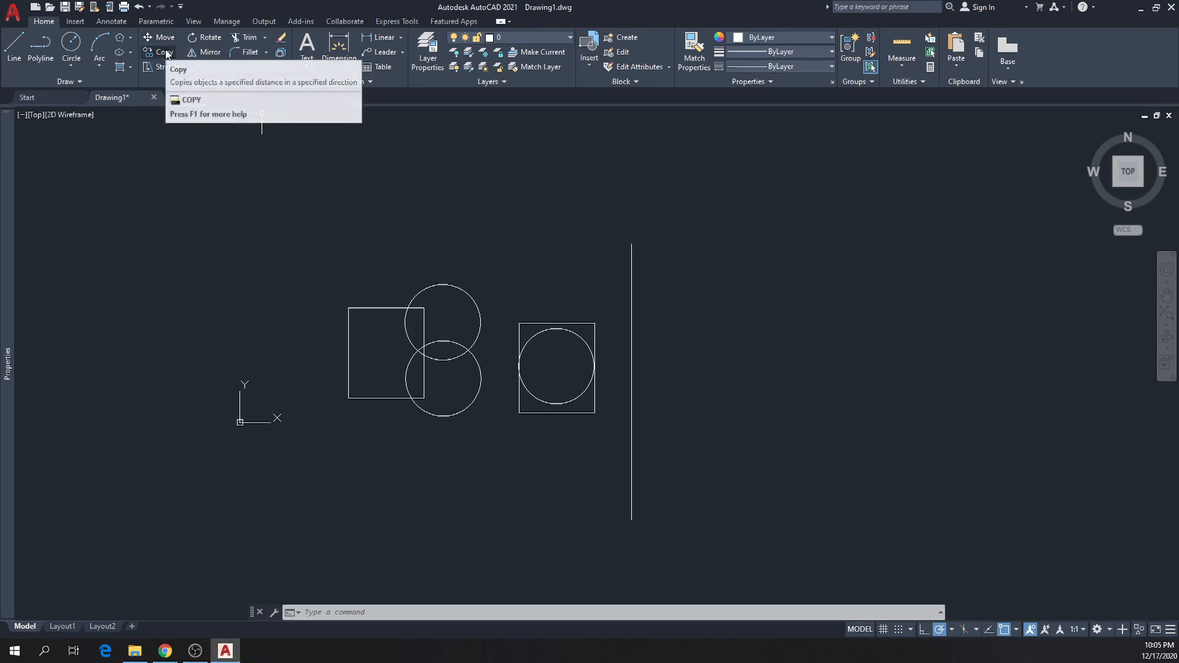
{"action": "left_click", "coordinate": [203, 53]}
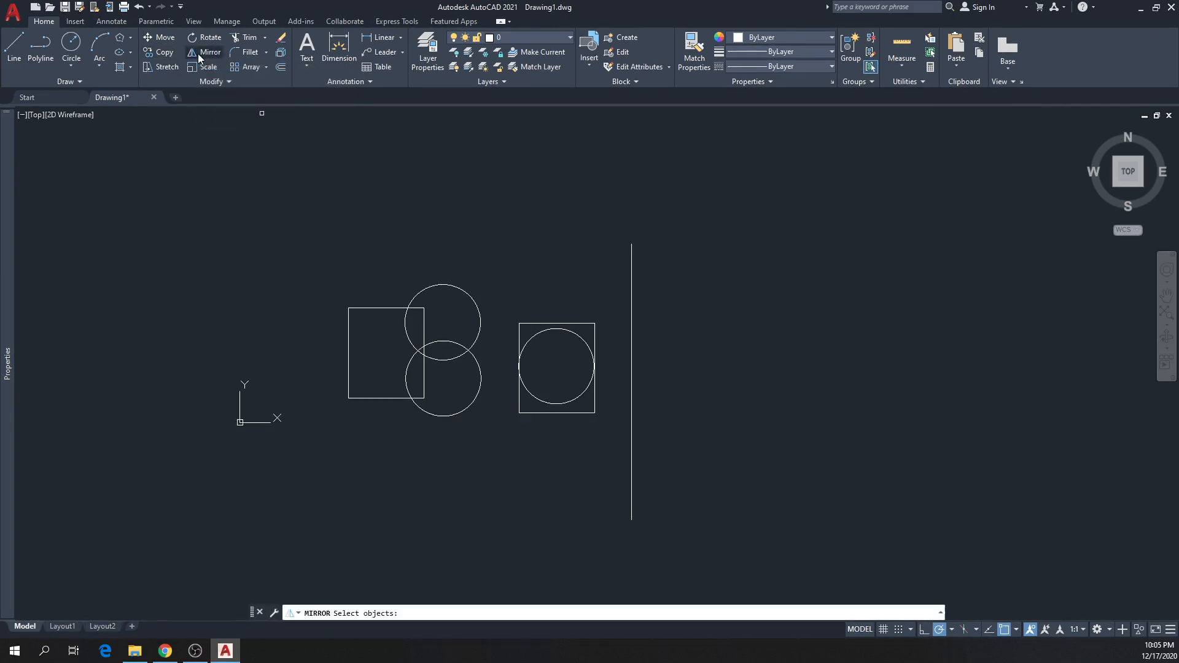
{"action": "left_click", "coordinate": [320, 255]}
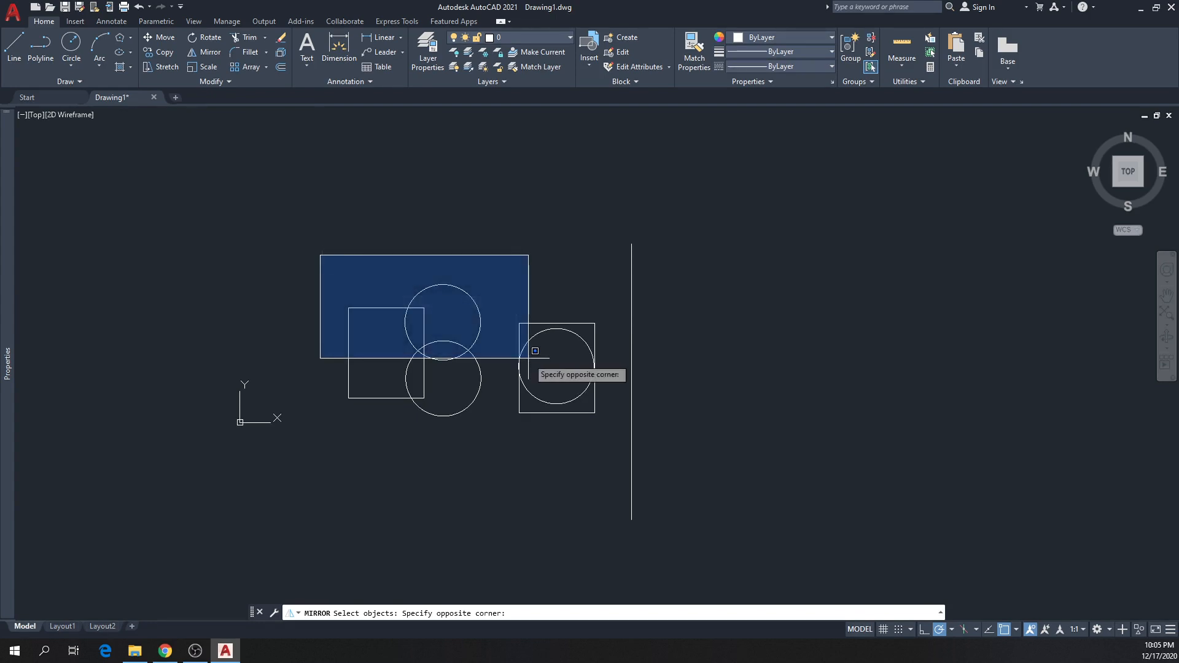
{"action": "left_click", "coordinate": [615, 449]}
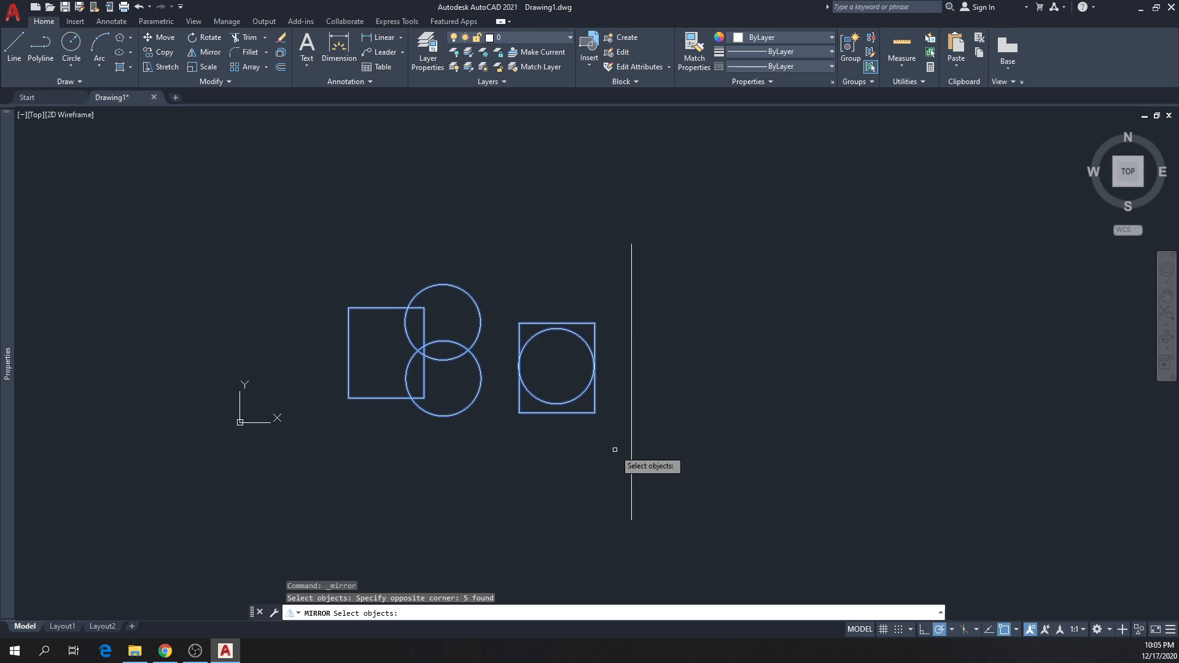
{"action": "key", "text": "Return"}
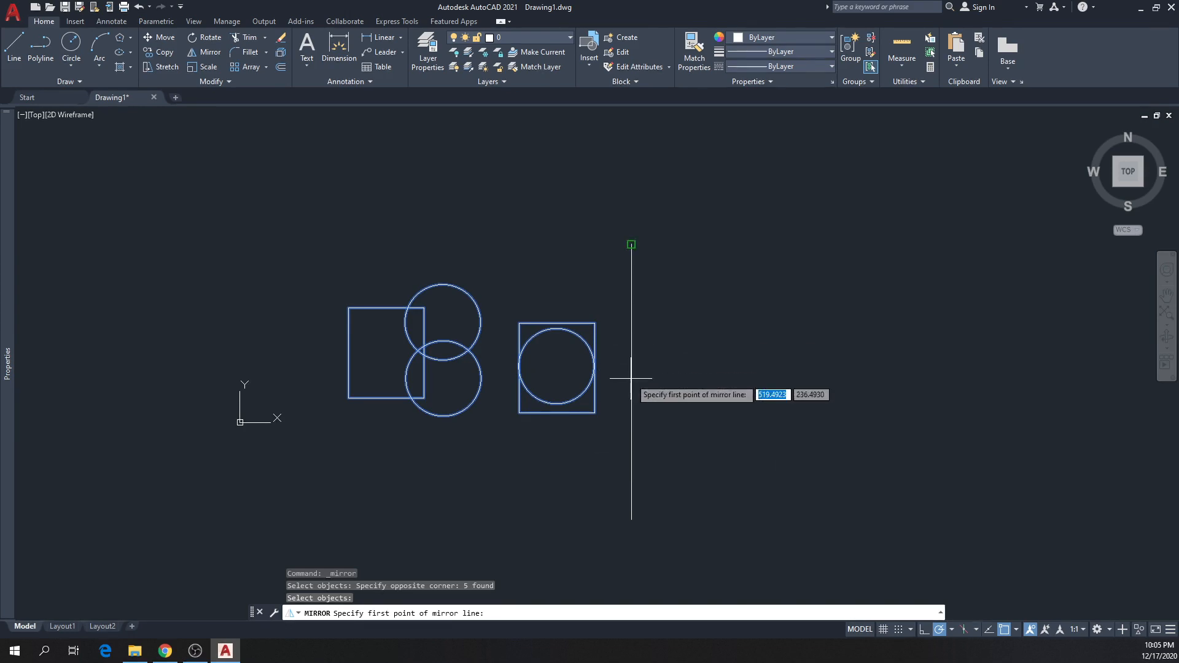
{"action": "left_click", "coordinate": [632, 244]}
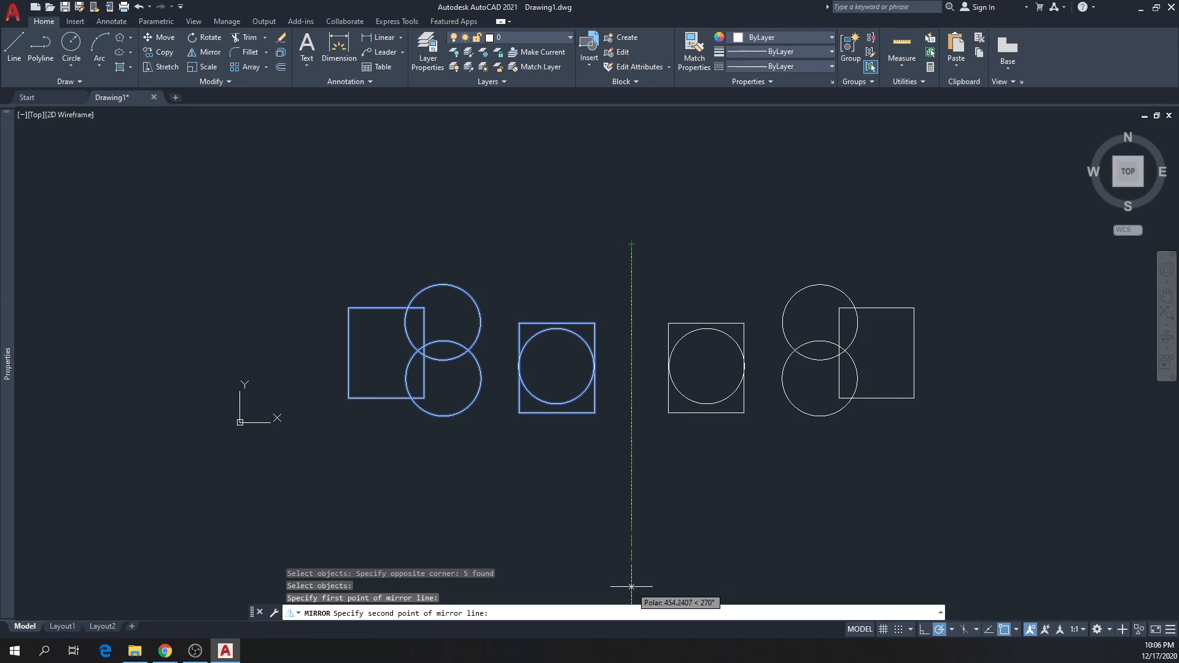
{"action": "left_click", "coordinate": [632, 586]}
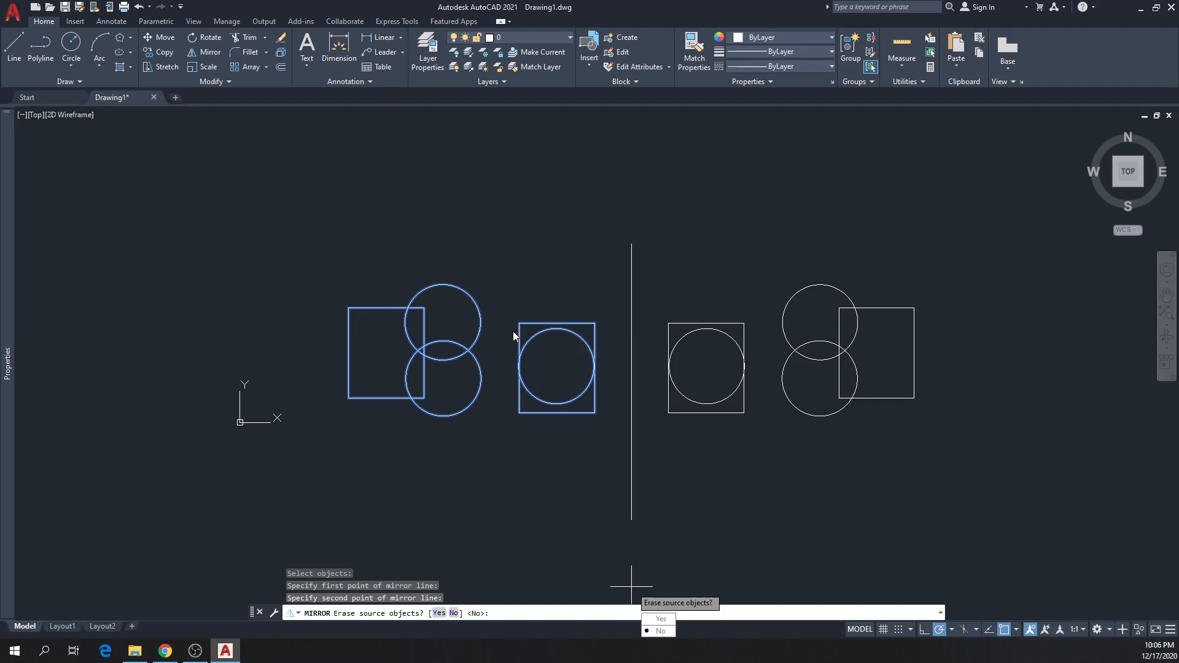
{"action": "left_click", "coordinate": [661, 631]}
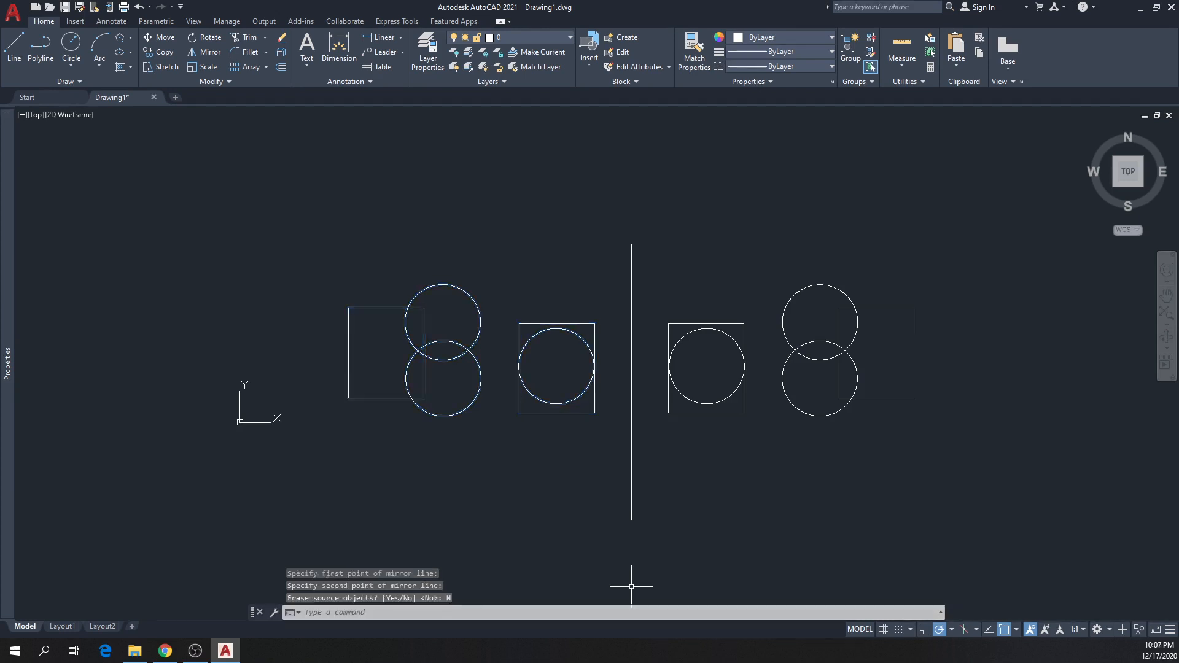
Delete the mirrored rectangles and circles on the right side of the vertical line
{"action": "scroll", "coordinate": [711, 495], "scroll_direction": "up", "scroll_amount": 3}
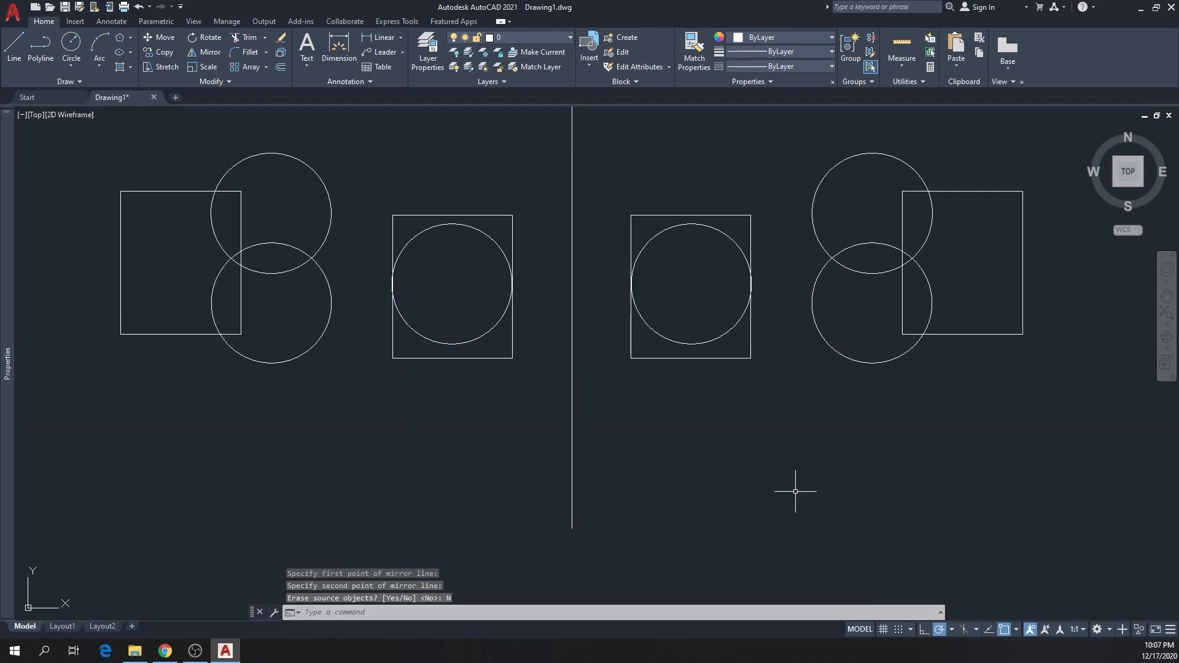
{"action": "scroll", "coordinate": [782, 487], "scroll_direction": "down", "scroll_amount": 3}
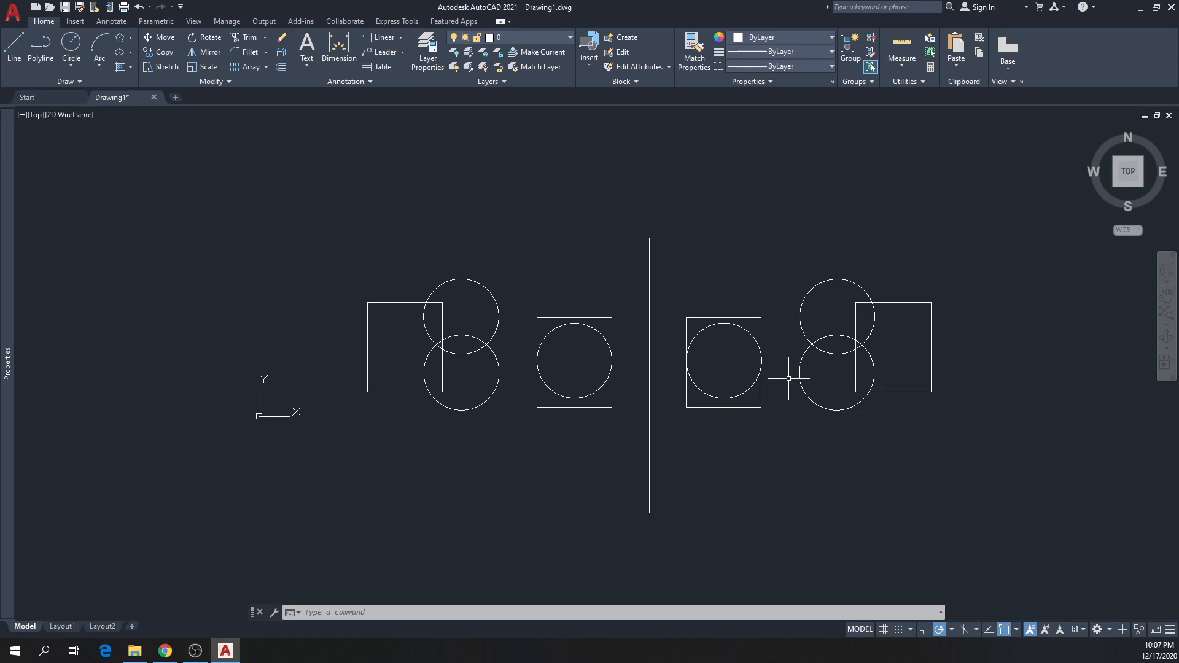
{"action": "key", "text": "ctrl+z"}
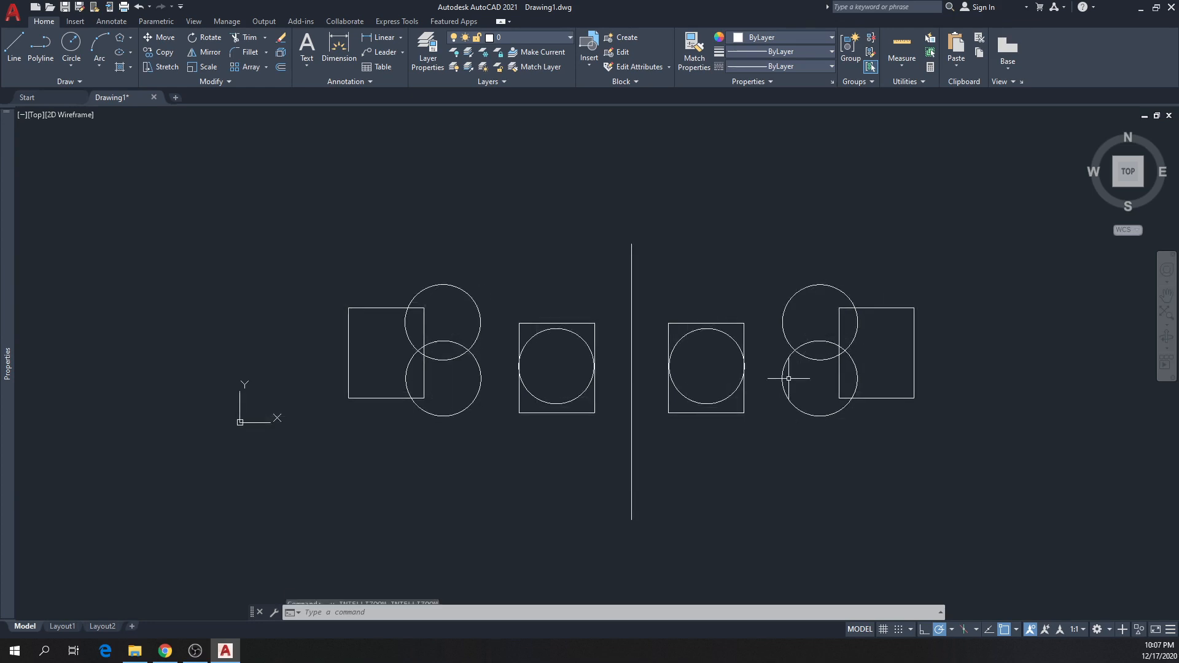
{"action": "left_click", "coordinate": [1021, 492]}
{"action": "left_click", "coordinate": [649, 246]}
{"action": "key", "text": "Delete"}
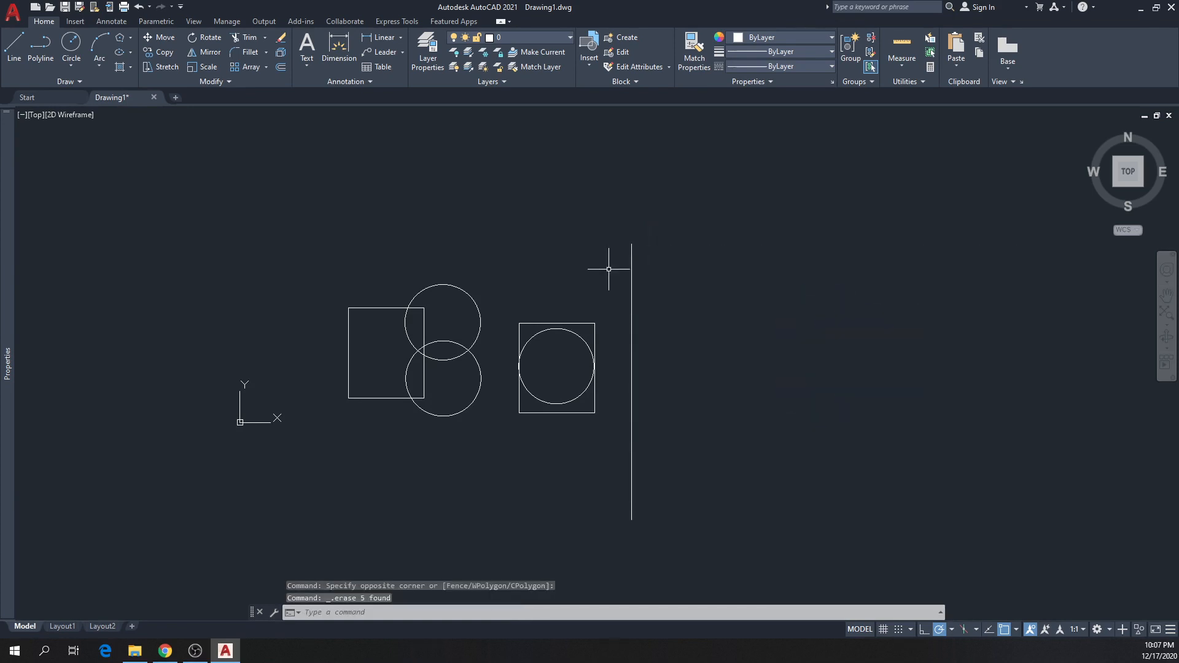
Mirror both rectangles and all three circles across the vertical line, choosing Yes to erase the source objects
{"action": "left_click", "coordinate": [604, 469]}
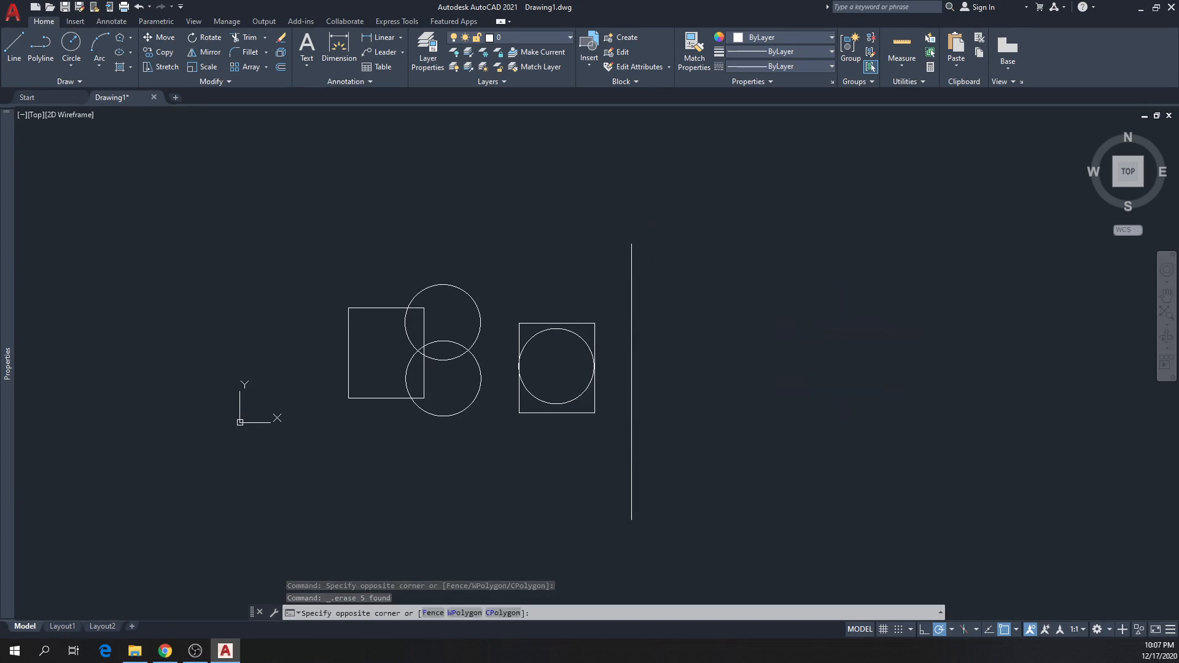
{"action": "key", "text": "Escape"}
{"action": "type", "text": "MI"}
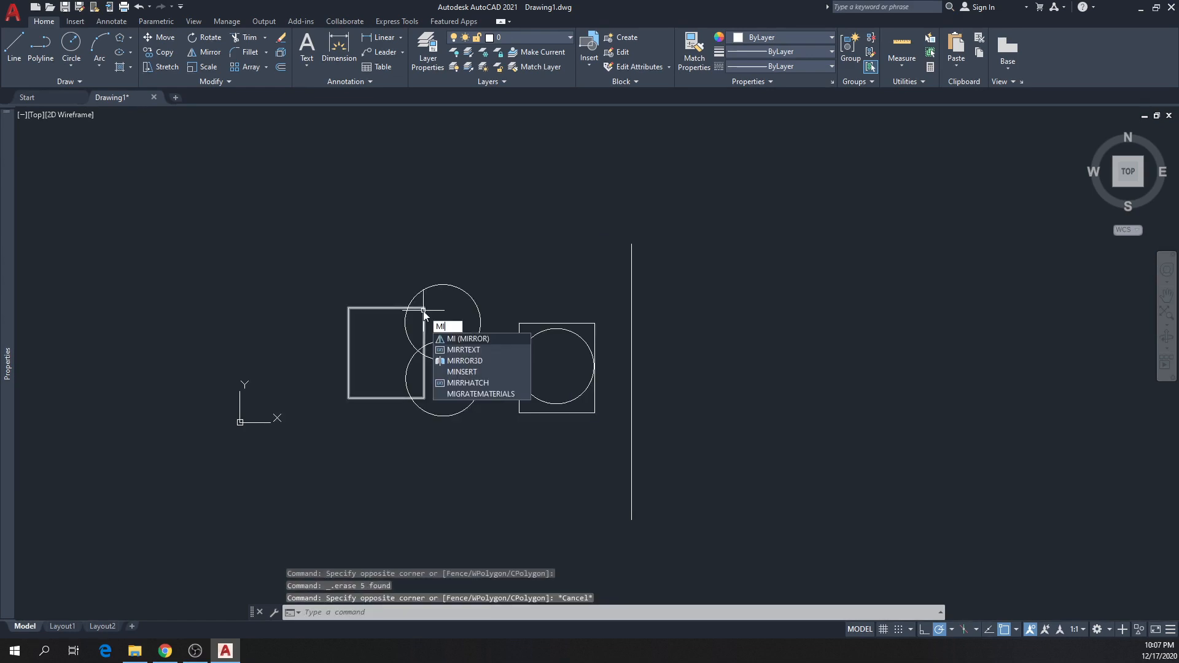
{"action": "key", "text": "Return"}
{"action": "left_click", "coordinate": [300, 228]}
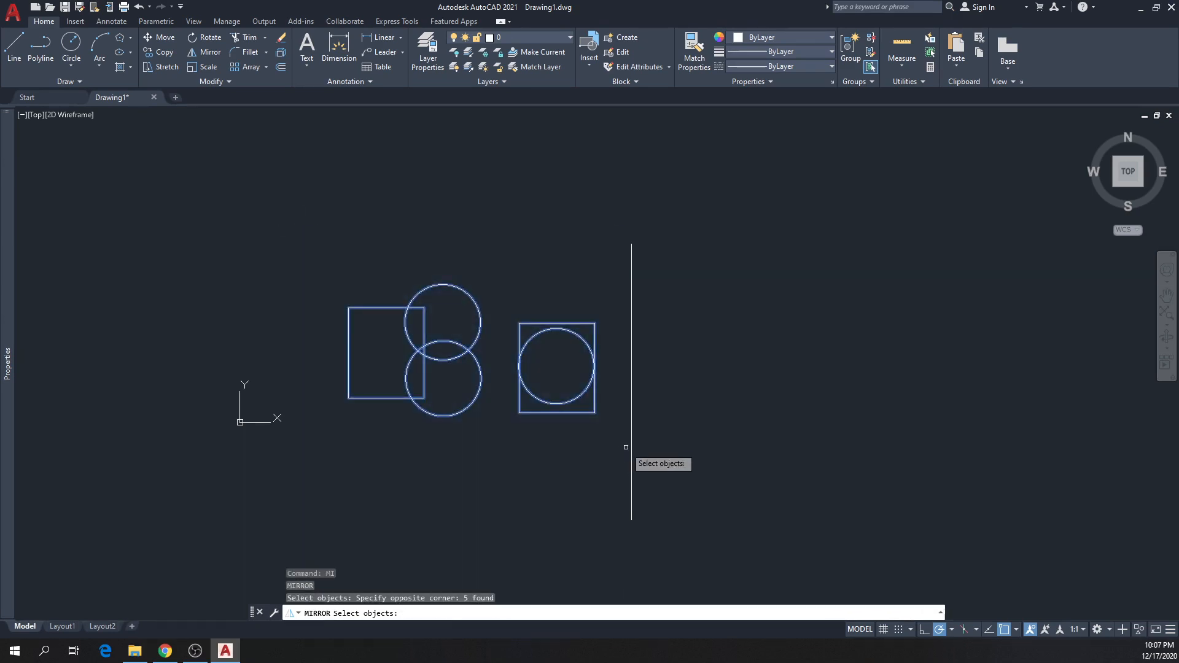
{"action": "key", "text": "Return"}
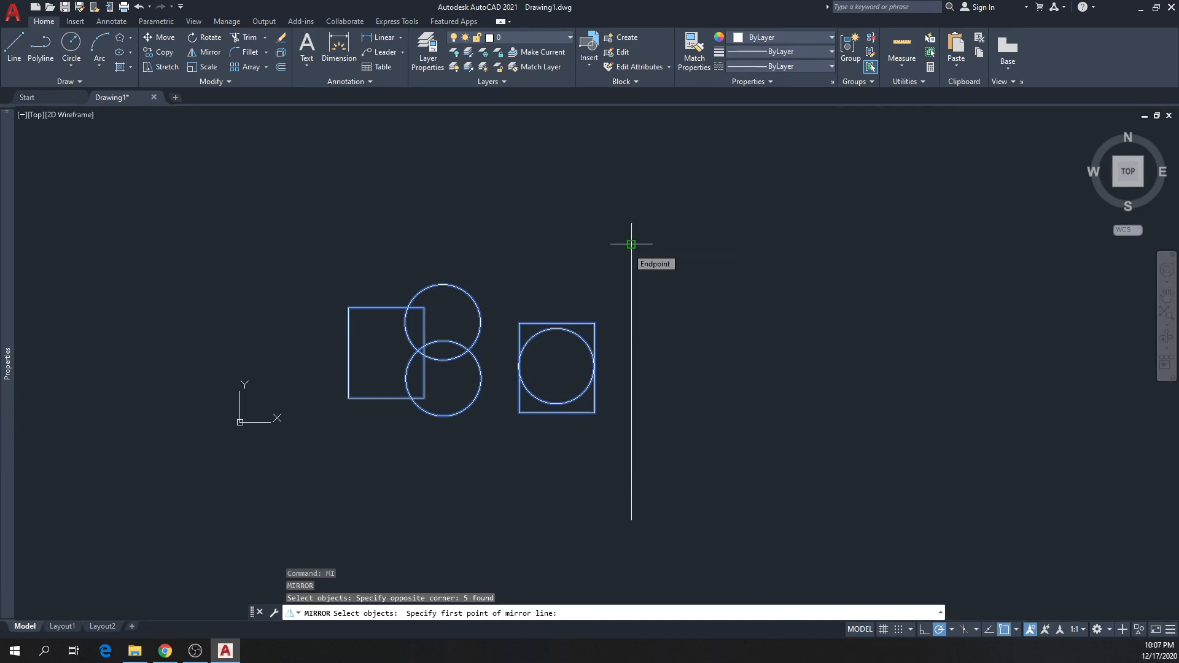
{"action": "left_click", "coordinate": [632, 244]}
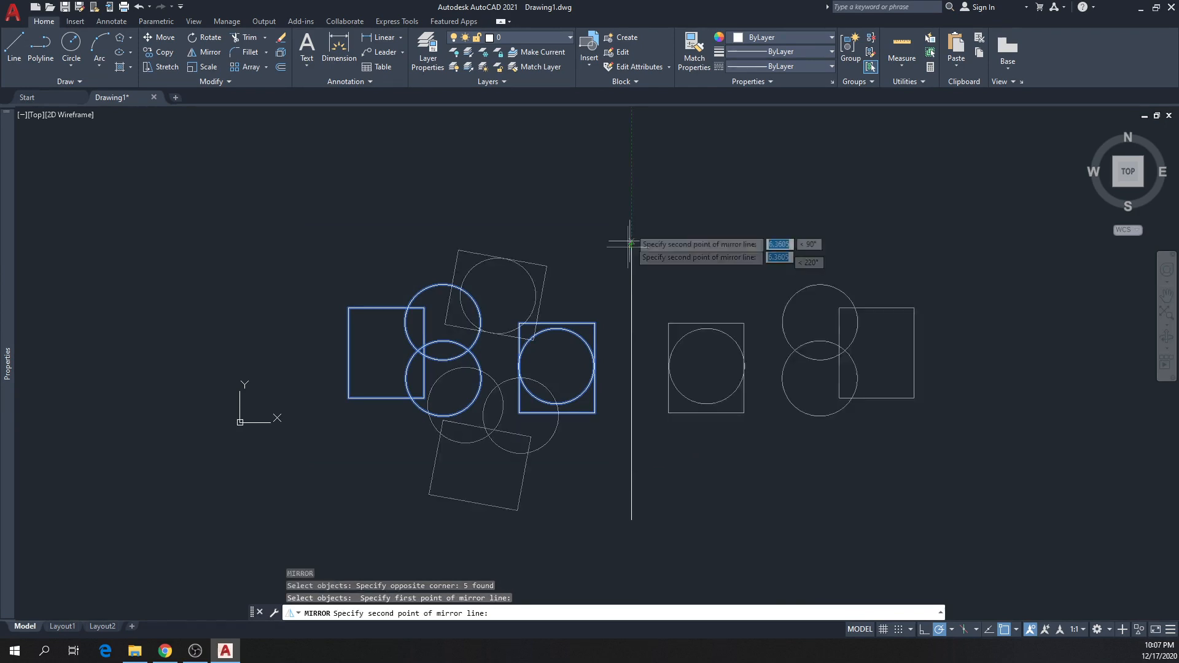
{"action": "left_click", "coordinate": [631, 186]}
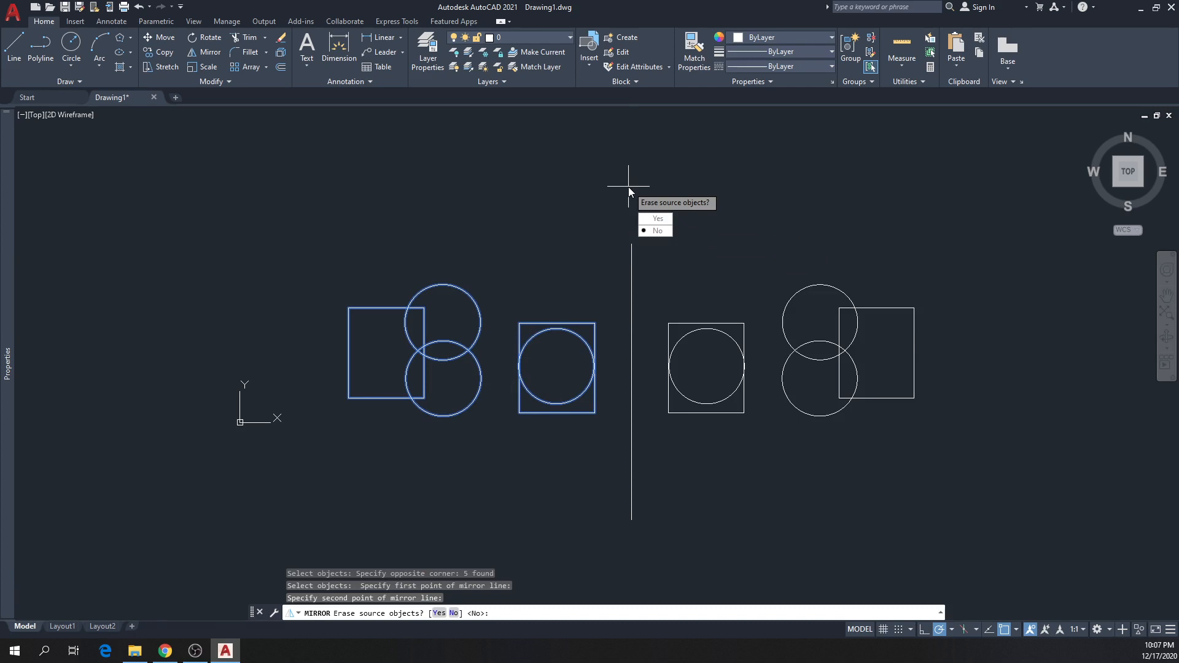
{"action": "key", "text": "Up"}
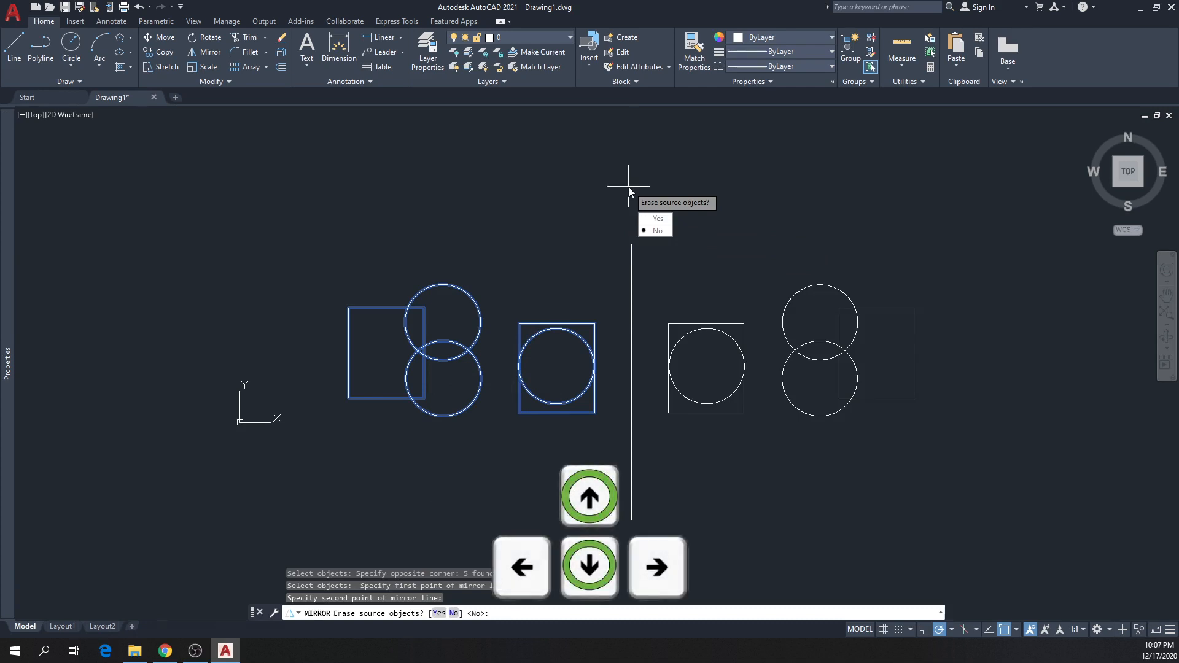
{"action": "key", "text": "Down"}
{"action": "key", "text": "Return"}
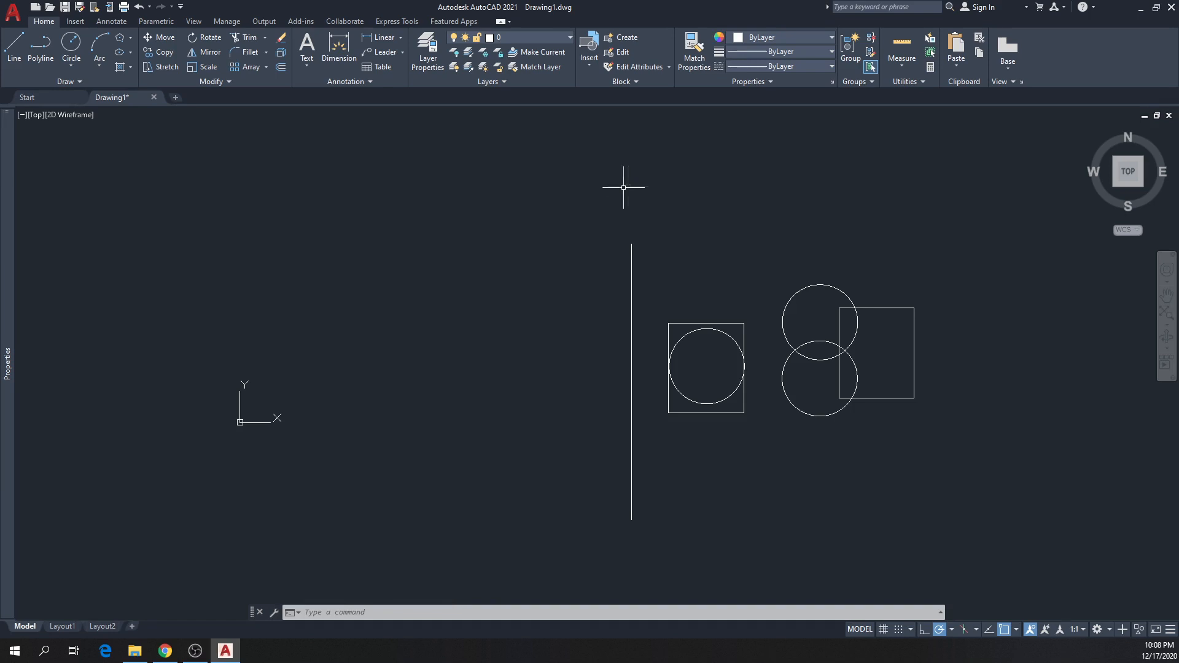
Delete the vertical line that served as the mirror axis
{"action": "scroll", "coordinate": [462, 352], "scroll_direction": "down", "scroll_amount": 1}
{"action": "scroll", "coordinate": [692, 295], "scroll_direction": "up", "scroll_amount": 4}
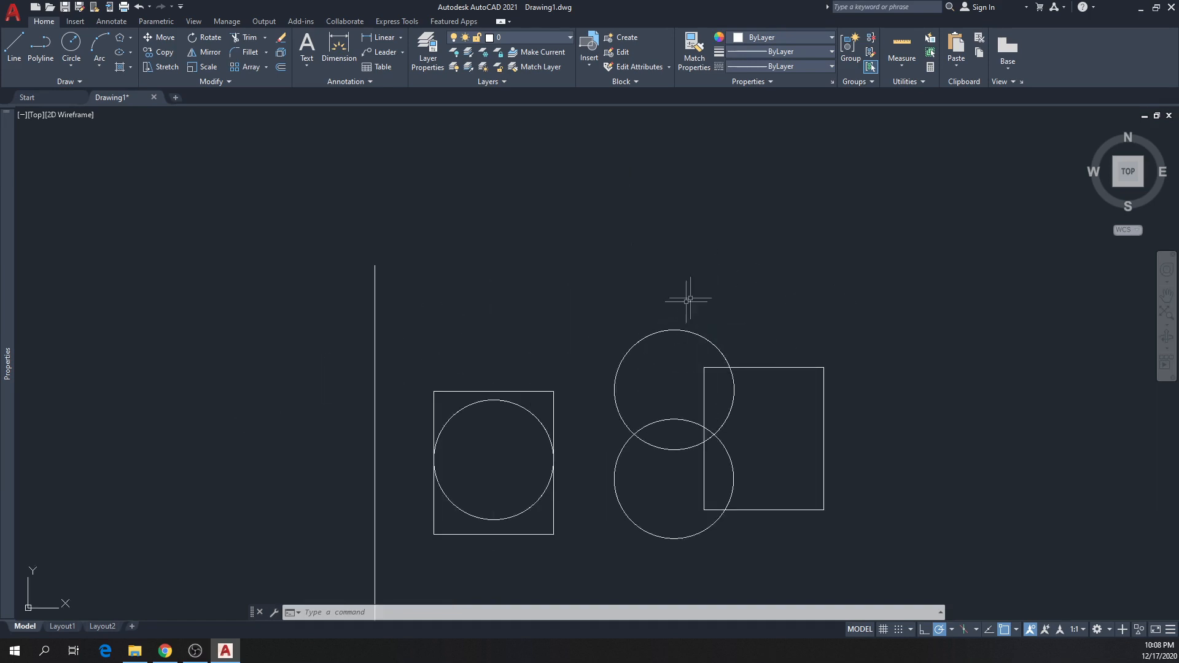
{"action": "scroll", "coordinate": [664, 197], "scroll_direction": "down", "scroll_amount": 2}
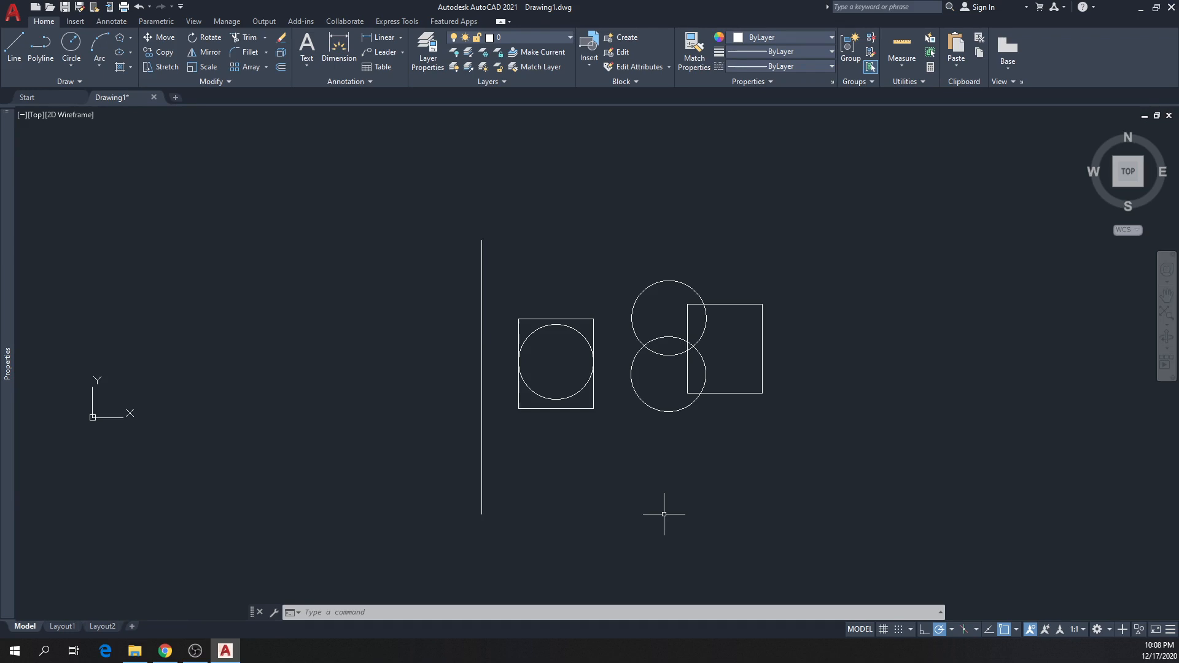
{"action": "left_click", "coordinate": [557, 505]}
{"action": "left_click", "coordinate": [413, 465]}
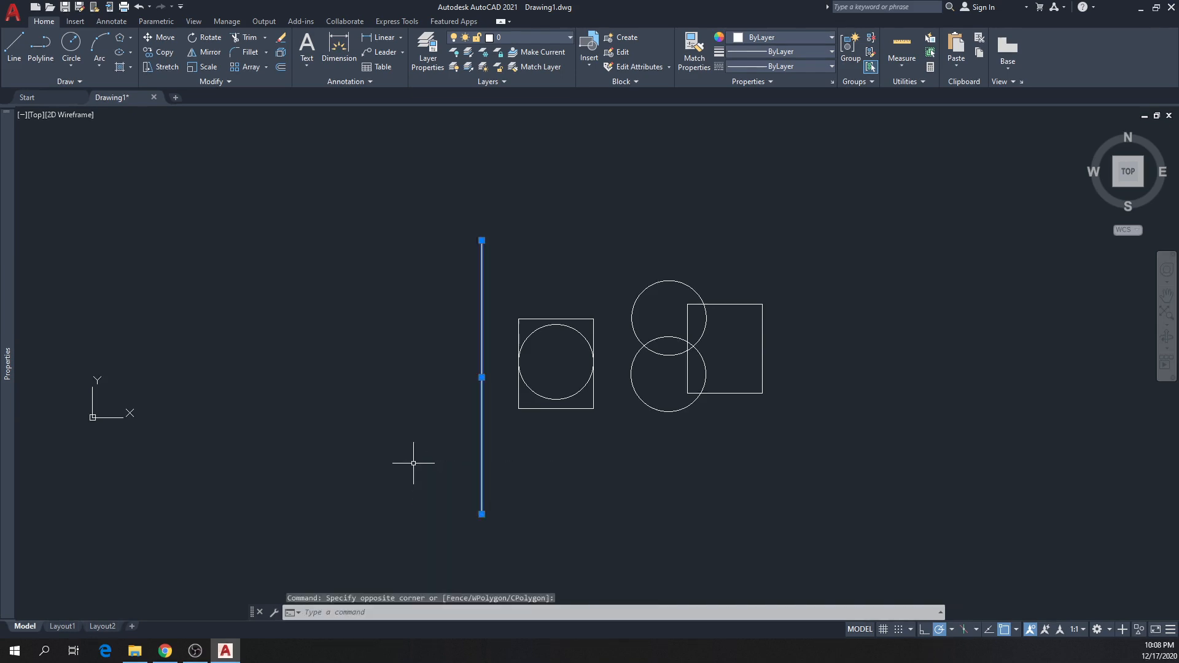
{"action": "key", "text": "Delete"}
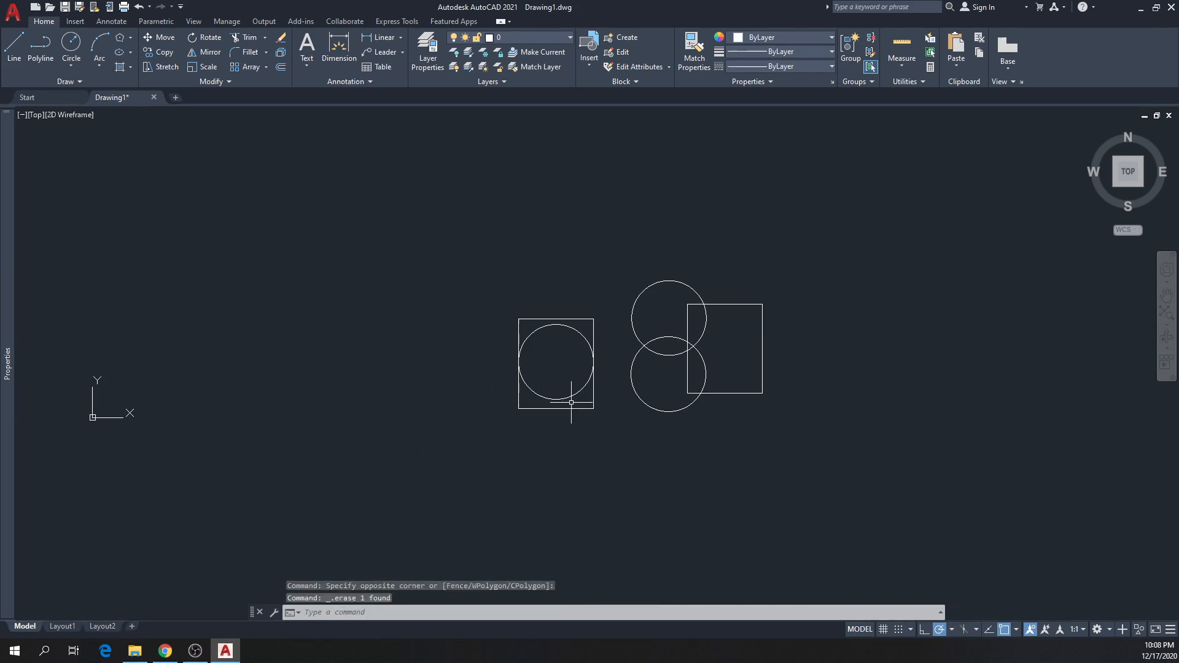
{"action": "left_click", "coordinate": [620, 459]}
{"action": "left_click", "coordinate": [449, 295]}
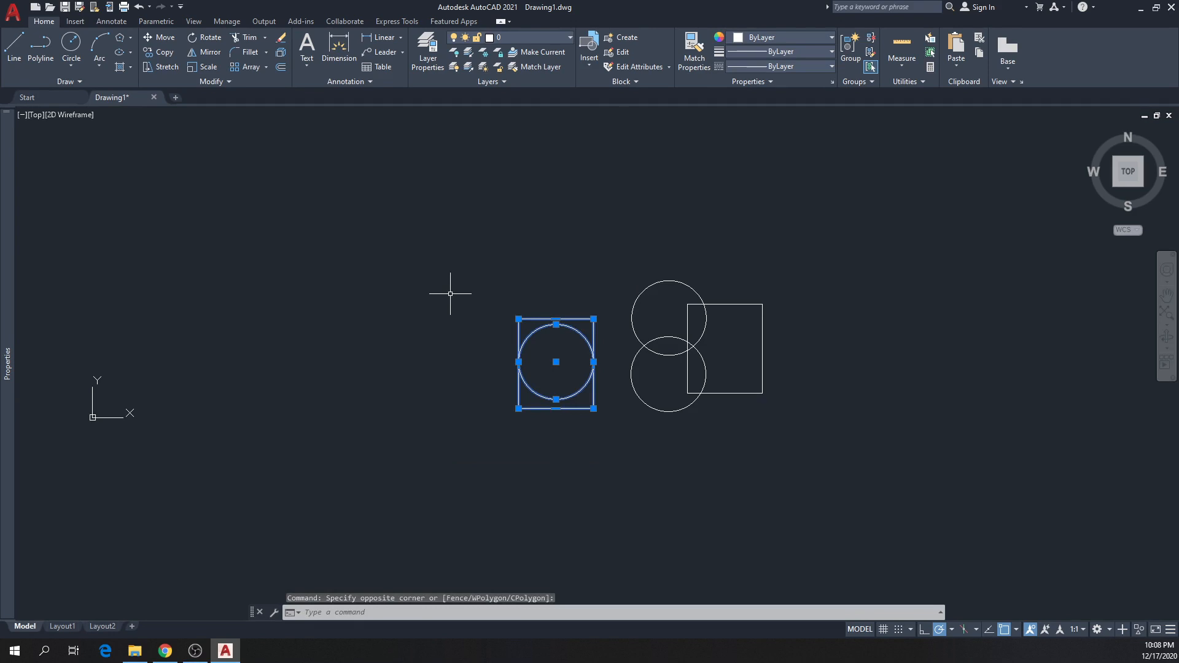
{"action": "key", "text": "Escape"}
{"action": "key", "text": "Escape"}
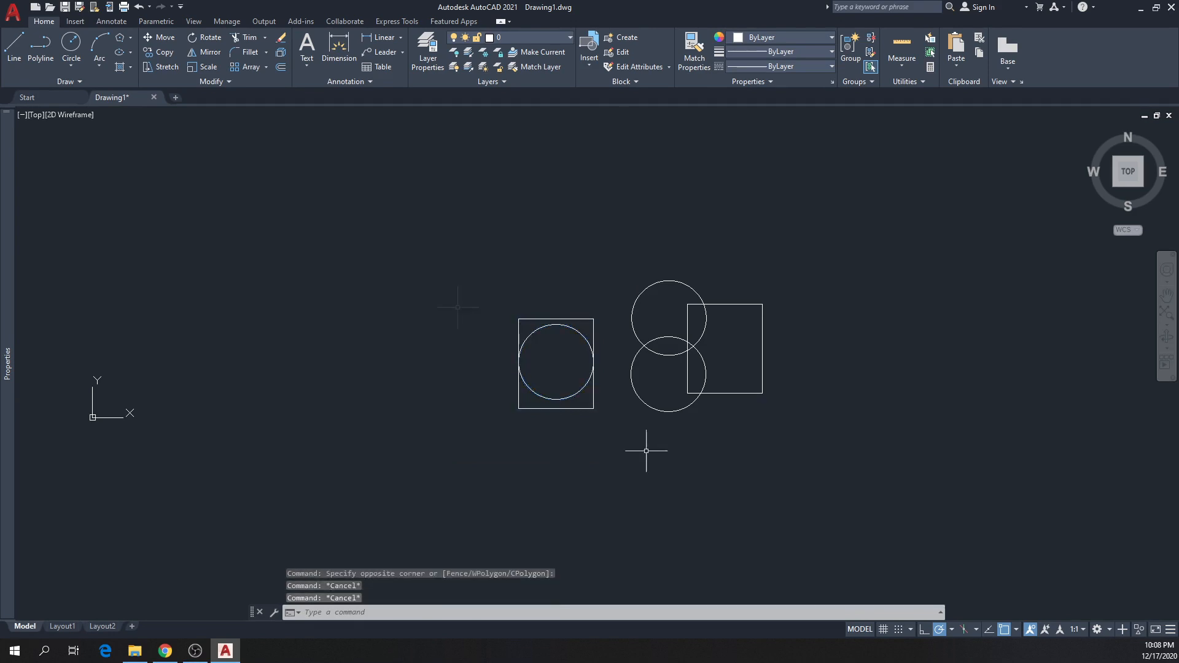
Move the rectangle with its inscribed circle horizontally to the left, away from the overlapping circles and rectangle
{"action": "left_click", "coordinate": [597, 453]}
{"action": "left_click", "coordinate": [380, 240]}
{"action": "type", "text": "m"}
{"action": "key", "text": "Return"}
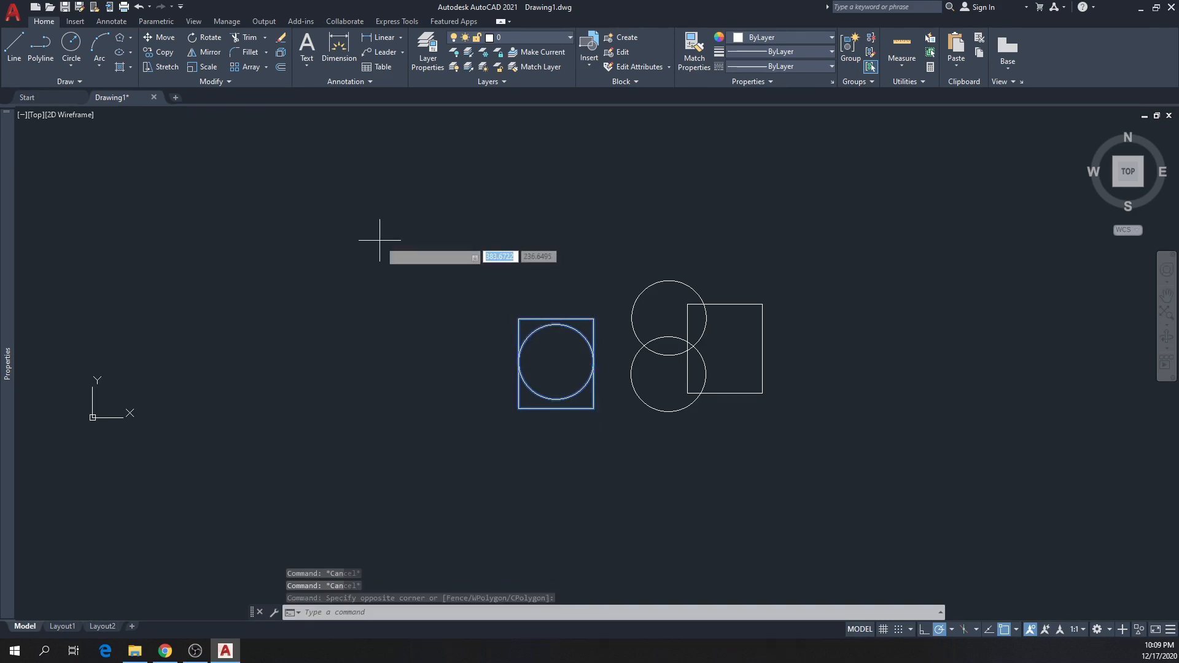
{"action": "key", "text": "Return"}
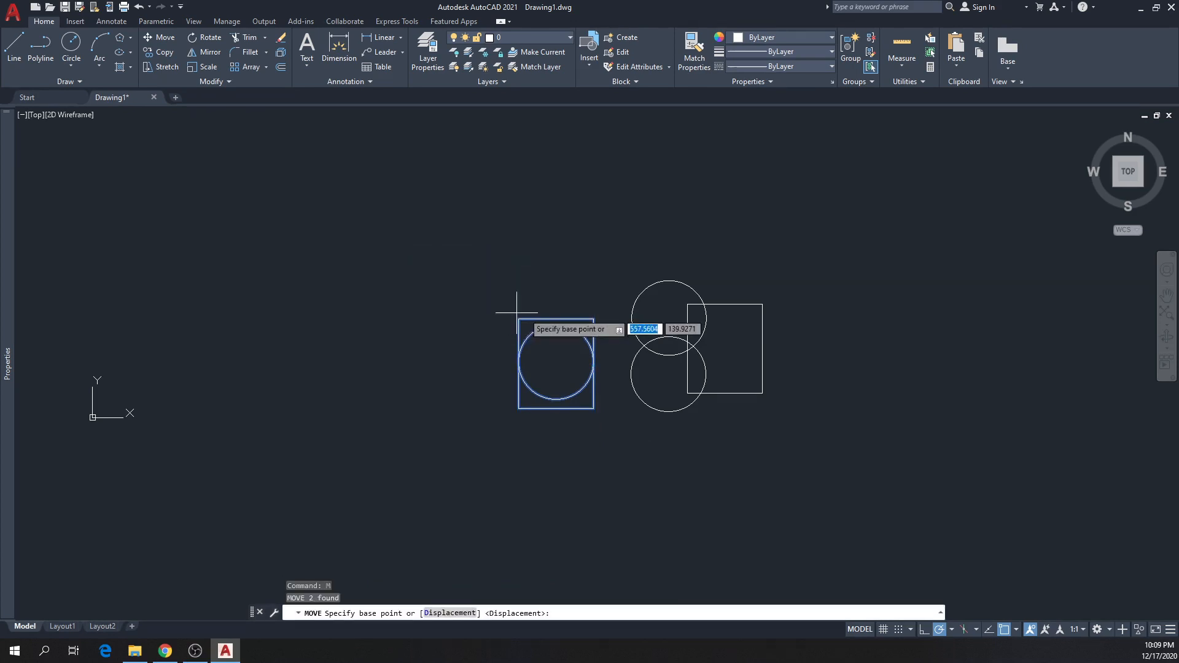
{"action": "left_click", "coordinate": [558, 368]}
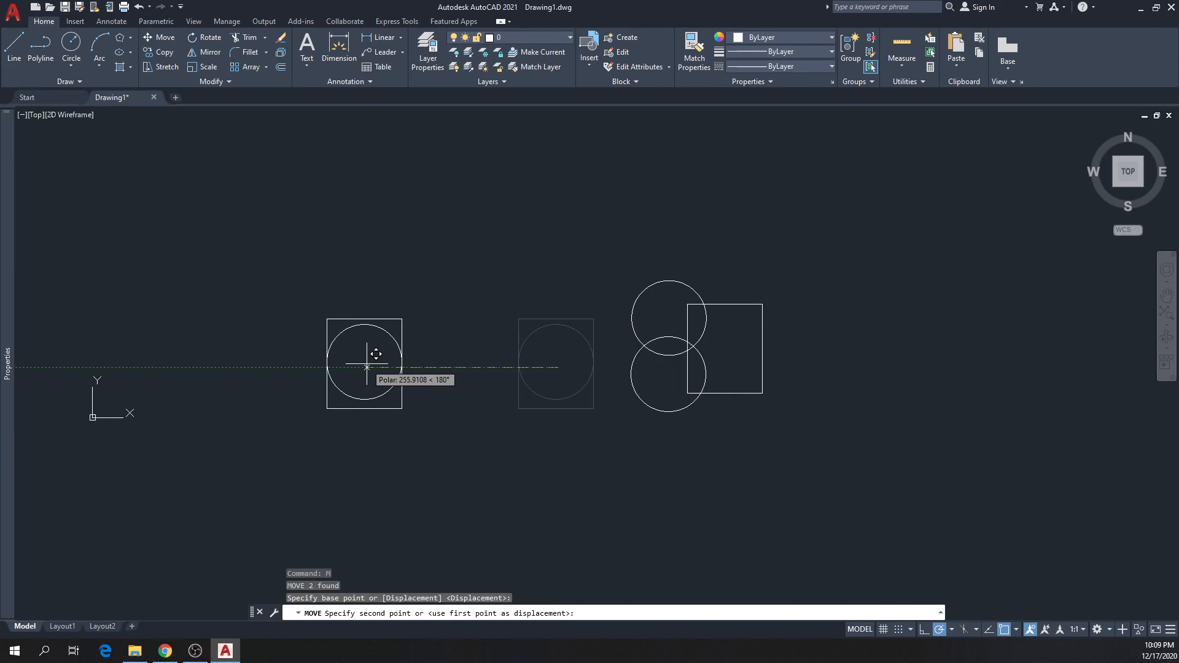
{"action": "left_click", "coordinate": [322, 367]}
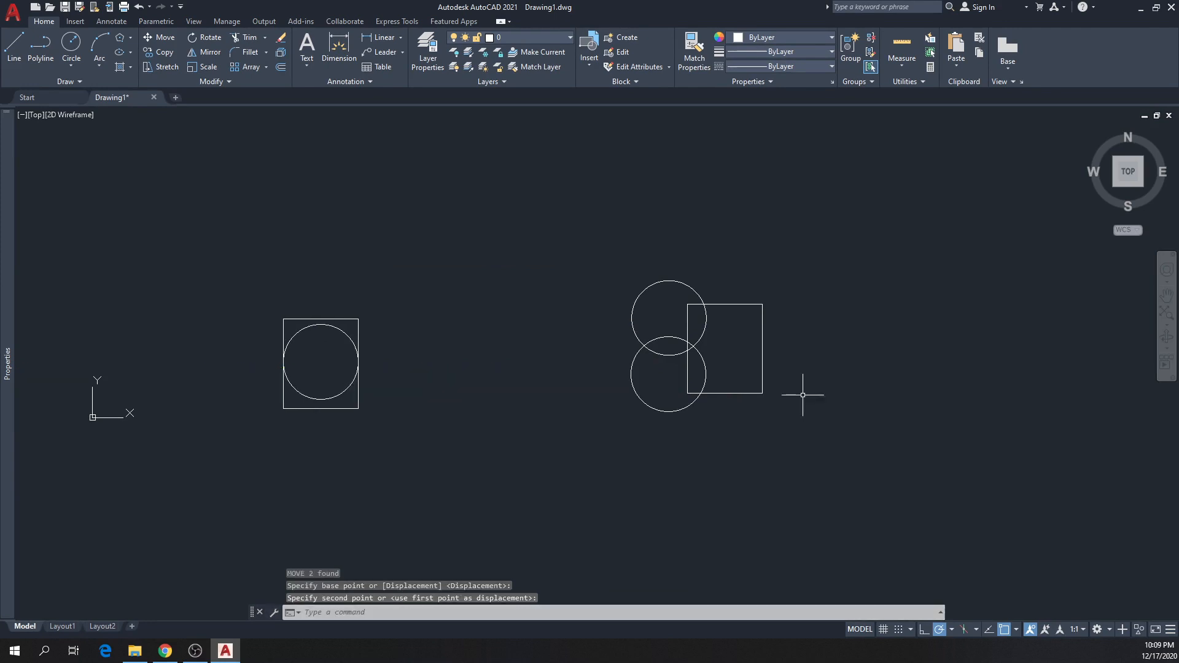
Dimension the top edge of the left rectangle, placing the dimension line just above it, and read the dimension text
{"action": "scroll", "coordinate": [803, 395], "scroll_direction": "down", "scroll_amount": 1}
{"action": "scroll", "coordinate": [534, 370], "scroll_direction": "up", "scroll_amount": 1}
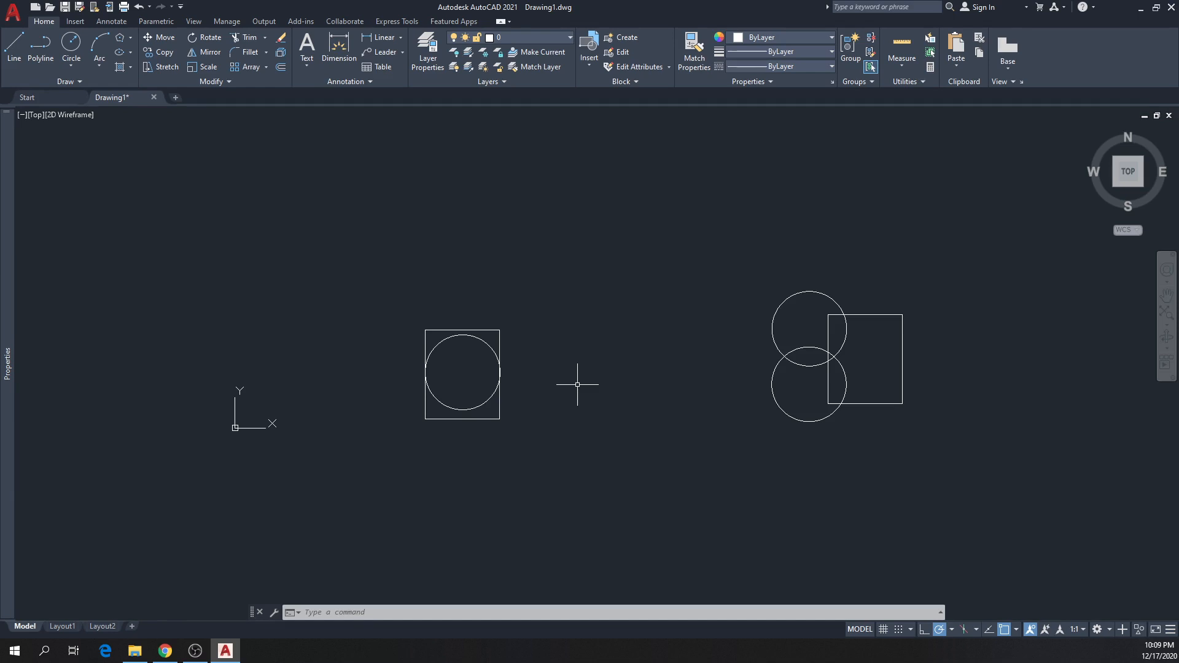
{"action": "scroll", "coordinate": [520, 373], "scroll_direction": "up", "scroll_amount": 2}
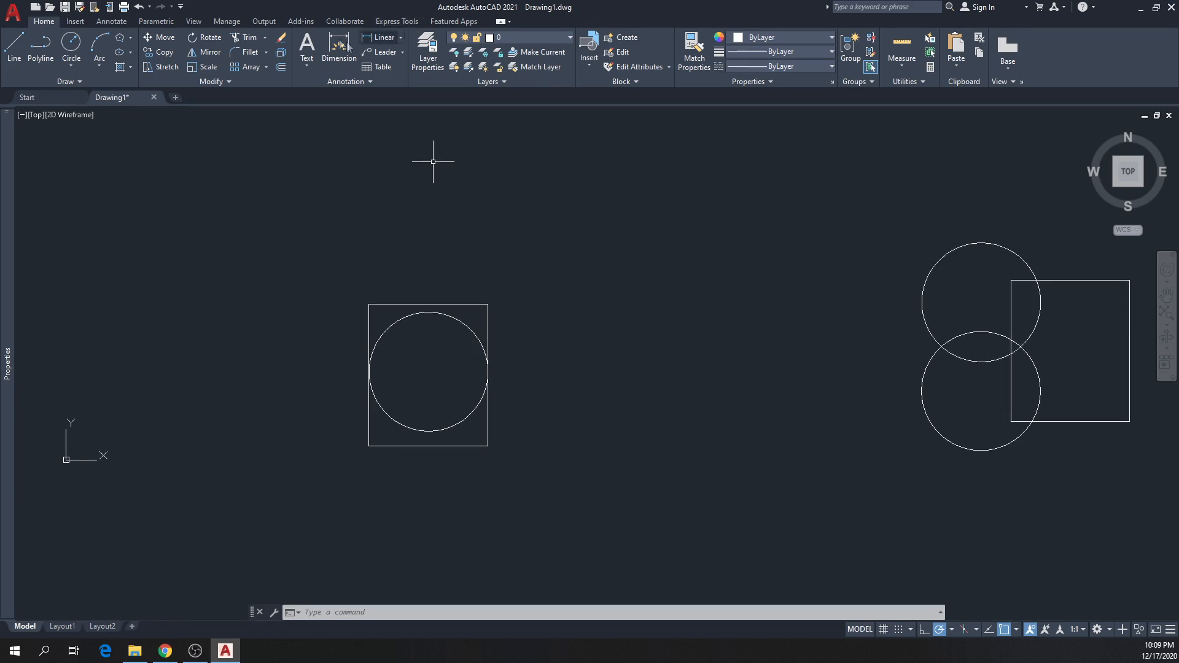
{"action": "type", "text": "DIM"}
{"action": "key", "text": "Return"}
{"action": "scroll", "coordinate": [424, 338], "scroll_direction": "up", "scroll_amount": 2}
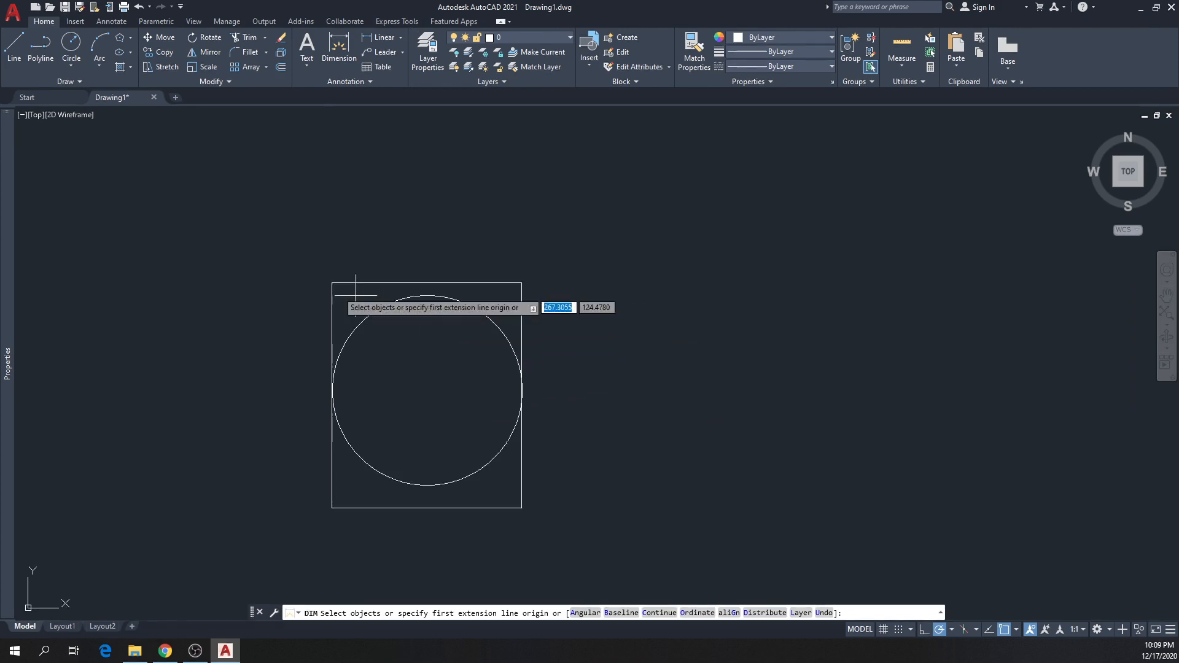
{"action": "left_click", "coordinate": [332, 282]}
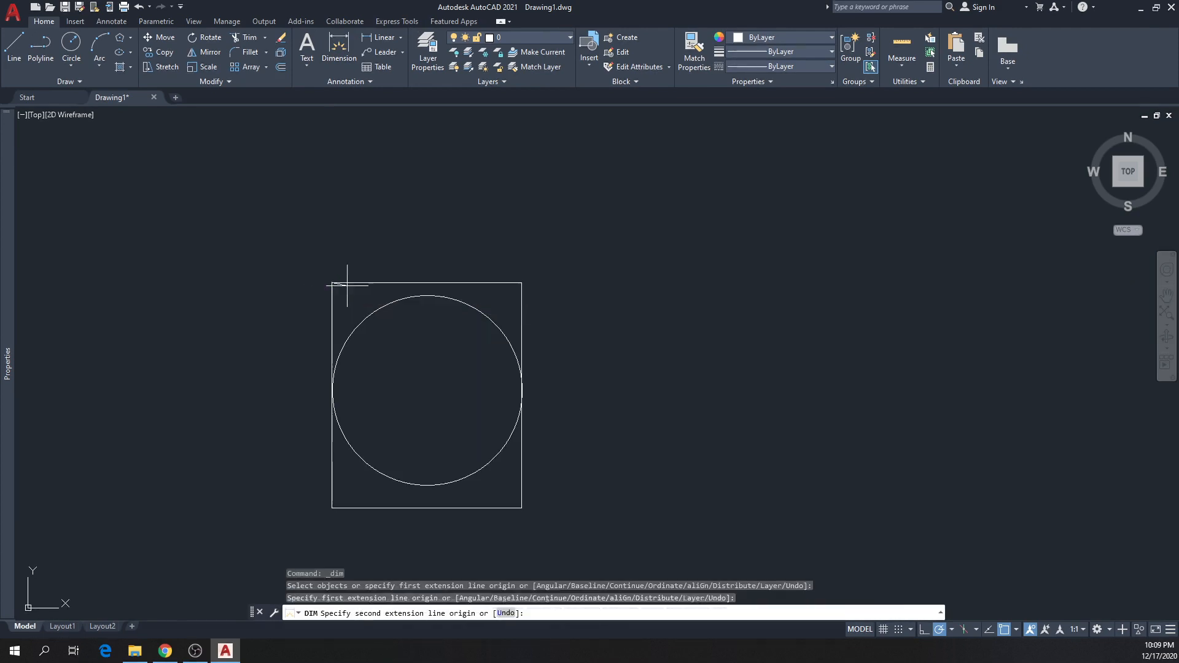
{"action": "left_click", "coordinate": [522, 282]}
{"action": "left_click", "coordinate": [443, 259]}
{"action": "scroll", "coordinate": [381, 255], "scroll_direction": "up", "scroll_amount": 6}
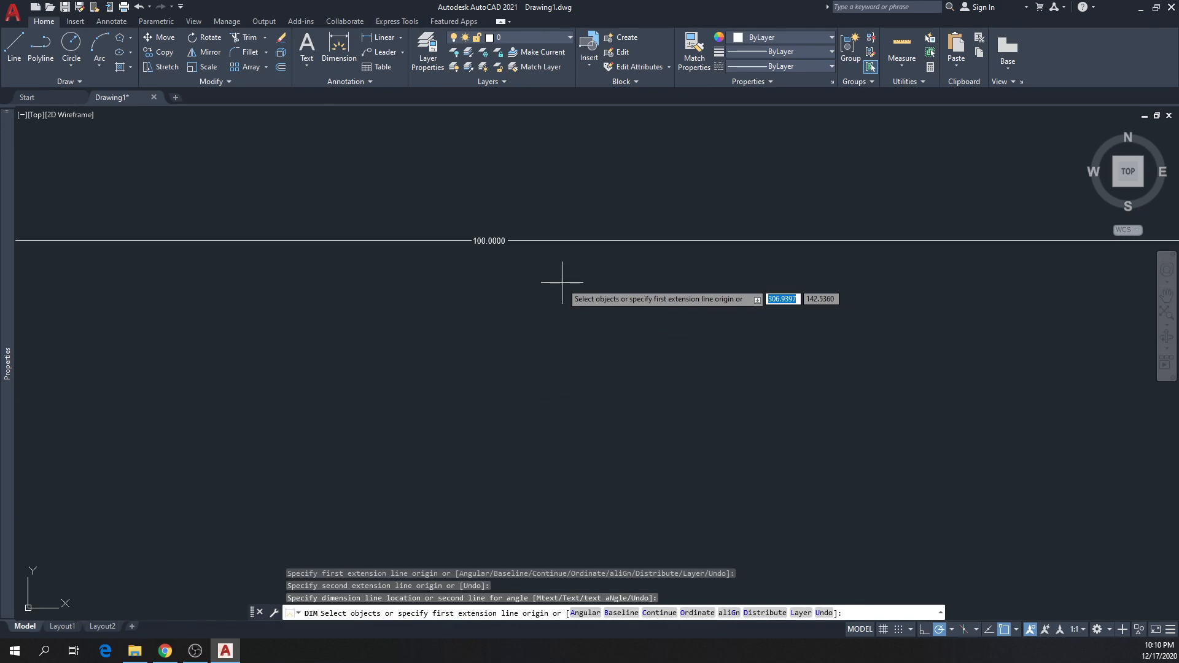
{"action": "scroll", "coordinate": [395, 232], "scroll_direction": "down", "scroll_amount": 6}
{"action": "scroll", "coordinate": [408, 238], "scroll_direction": "up", "scroll_amount": 6}
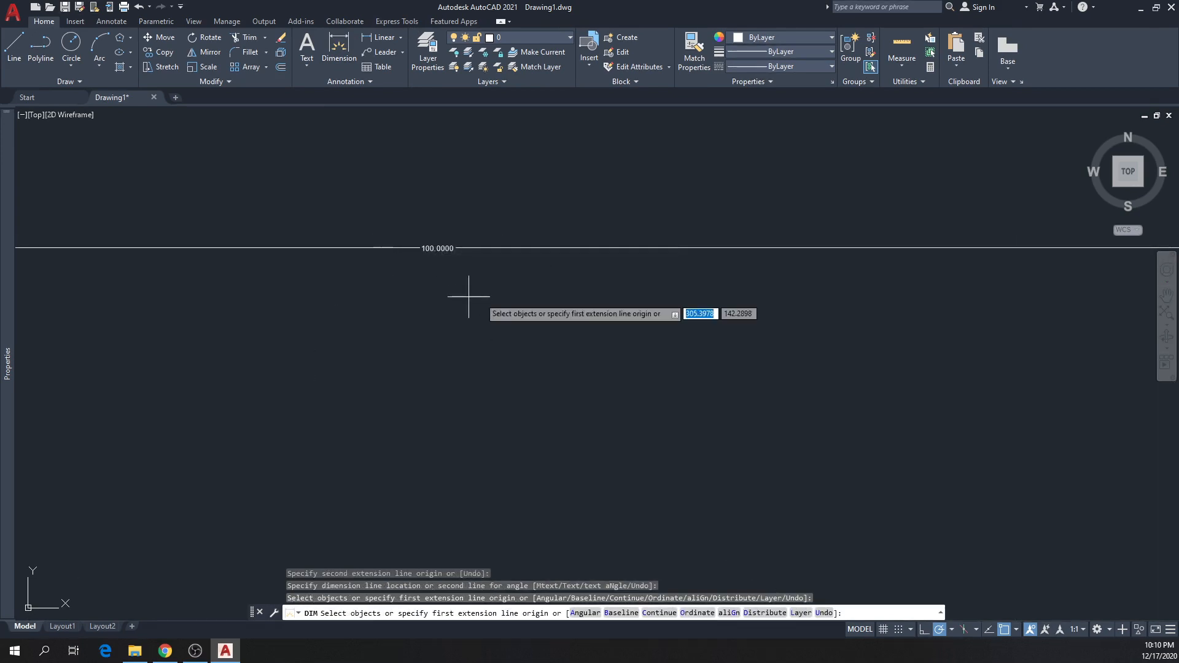
{"action": "scroll", "coordinate": [539, 305], "scroll_direction": "up", "scroll_amount": 2}
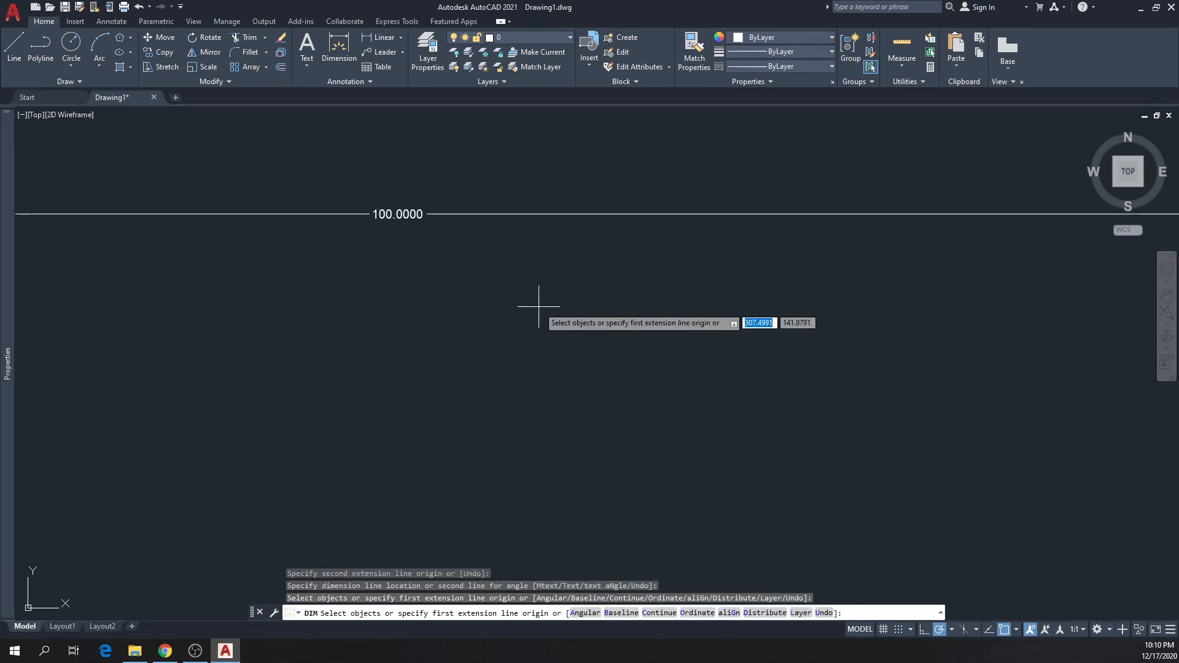
{"action": "scroll", "coordinate": [522, 310], "scroll_direction": "up", "scroll_amount": 2}
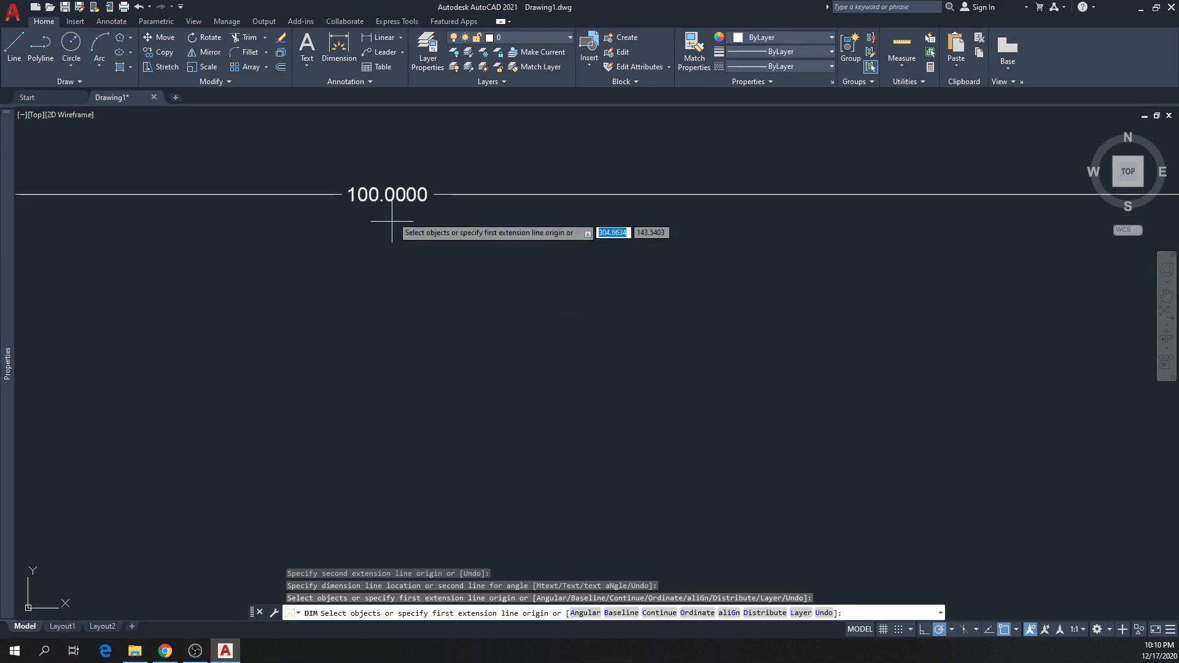
{"action": "scroll", "coordinate": [430, 228], "scroll_direction": "down", "scroll_amount": 3}
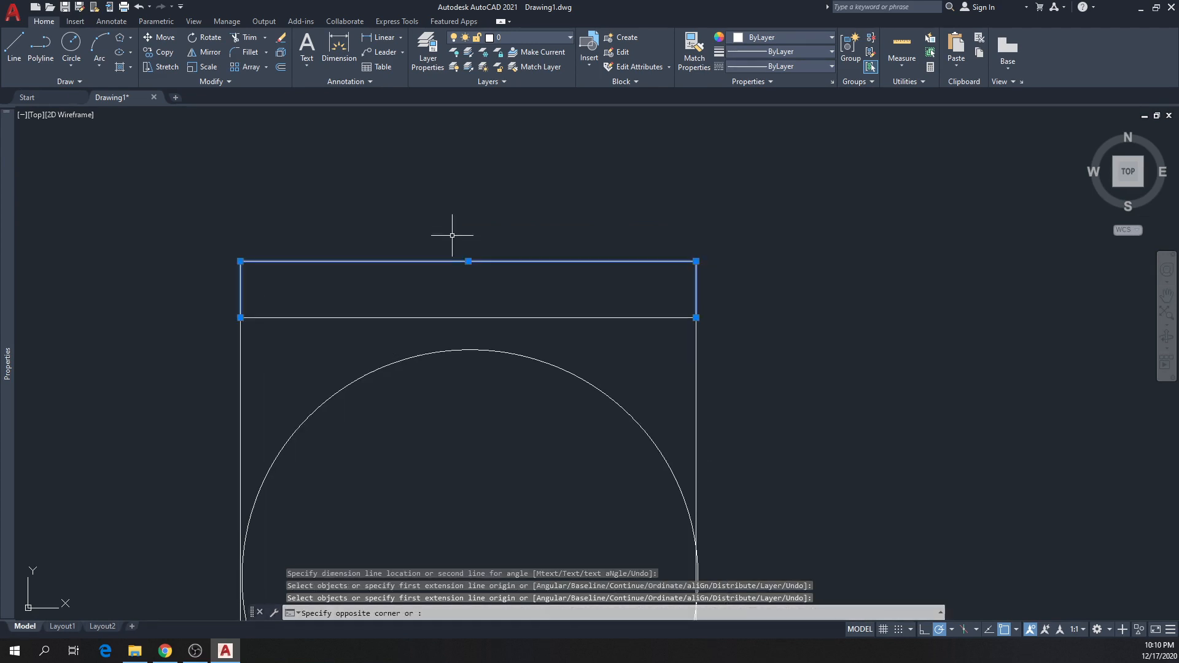
Delete the dimension above the left rectangle
{"action": "key", "text": "Delete"}
{"action": "scroll", "coordinate": [414, 231], "scroll_direction": "down", "scroll_amount": 2}
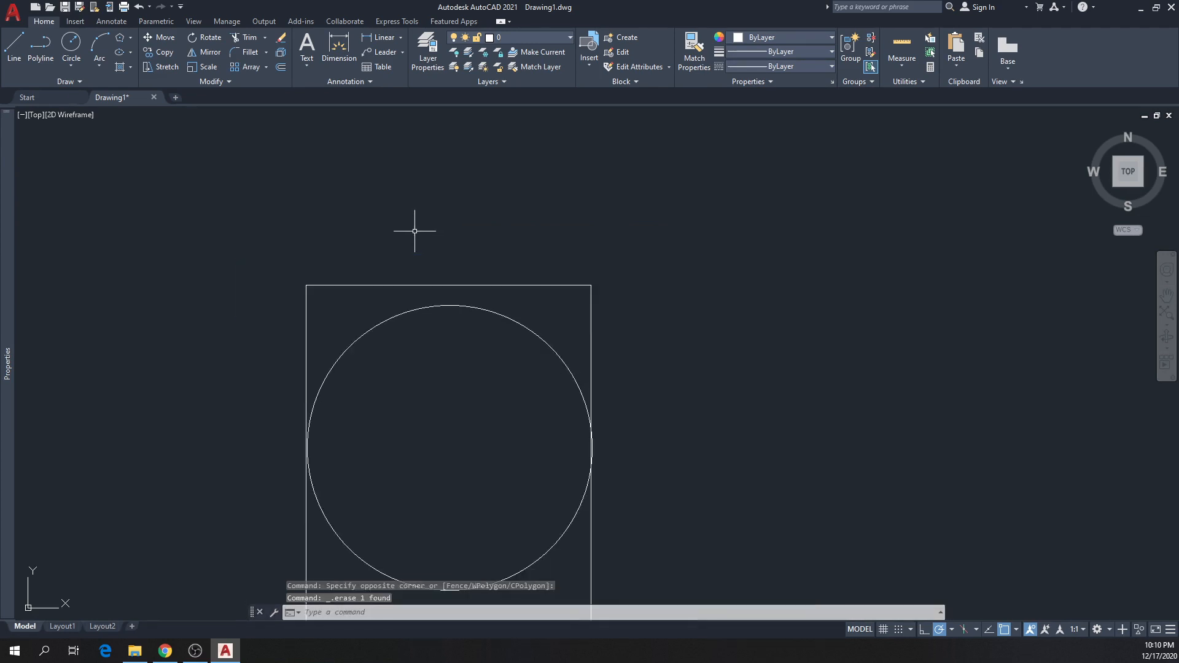
{"action": "scroll", "coordinate": [415, 231], "scroll_direction": "down", "scroll_amount": 4}
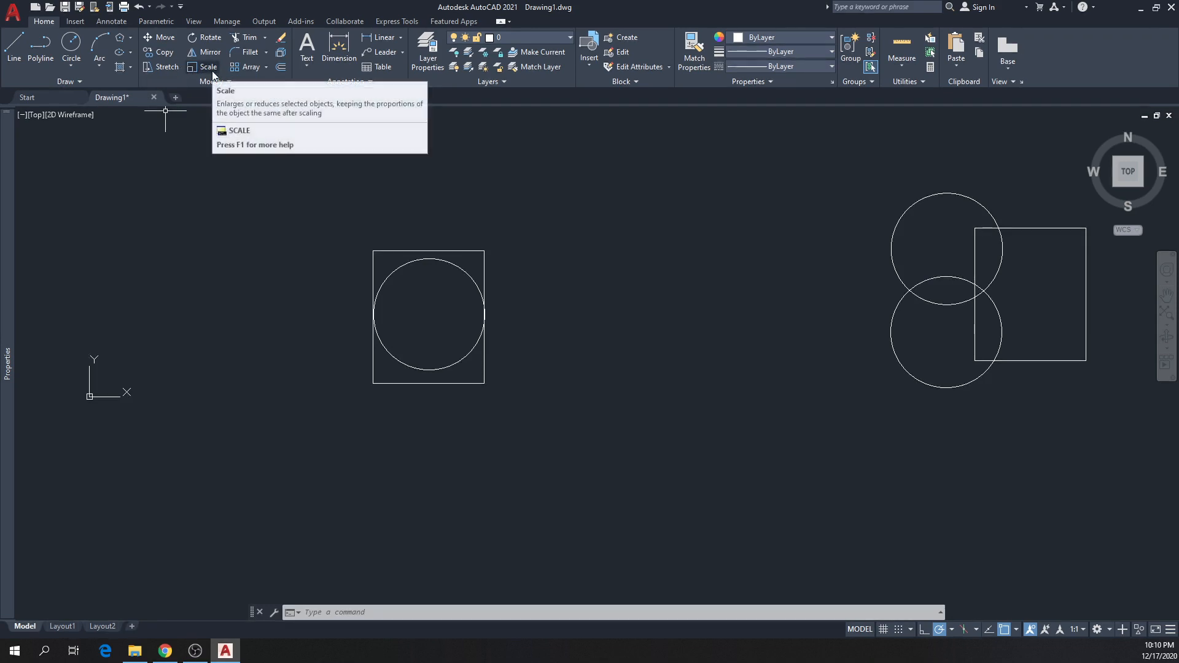
{"action": "type", "text": "SC"}
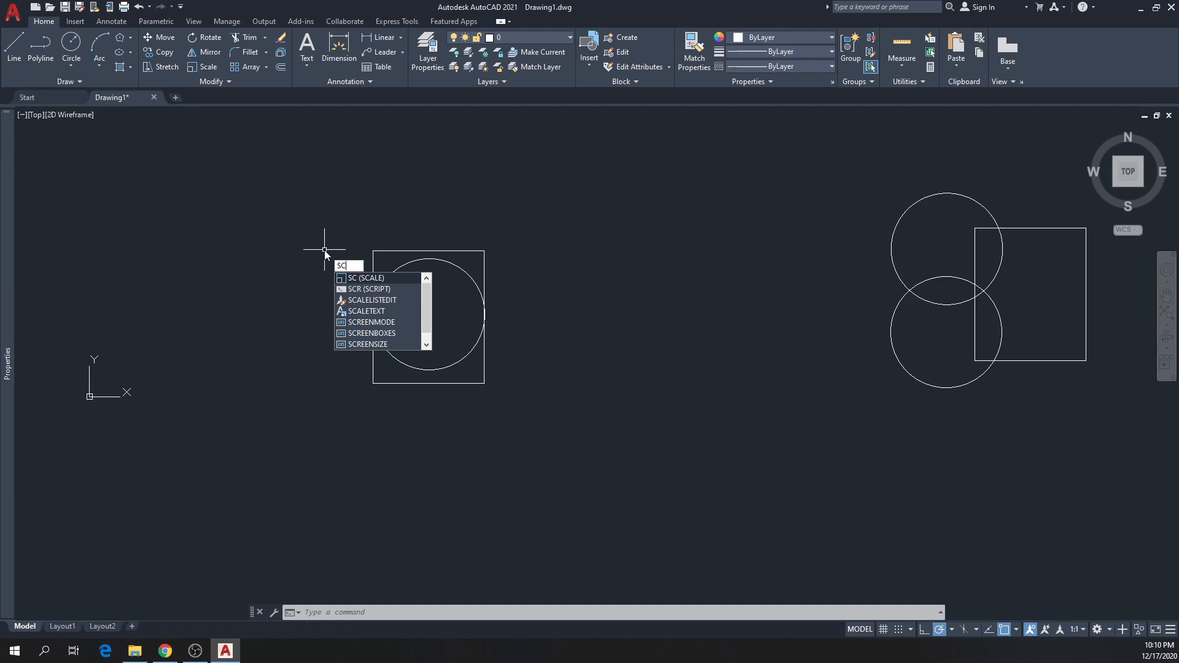
{"action": "key", "text": "Return"}
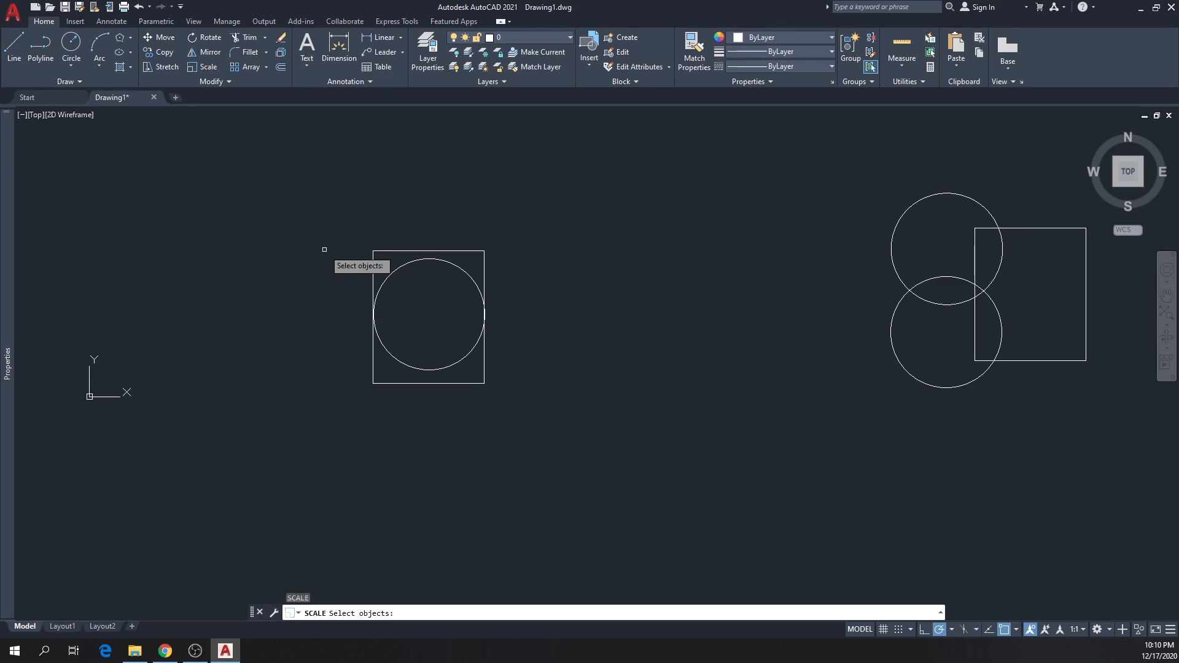
{"action": "left_click", "coordinate": [322, 205]}
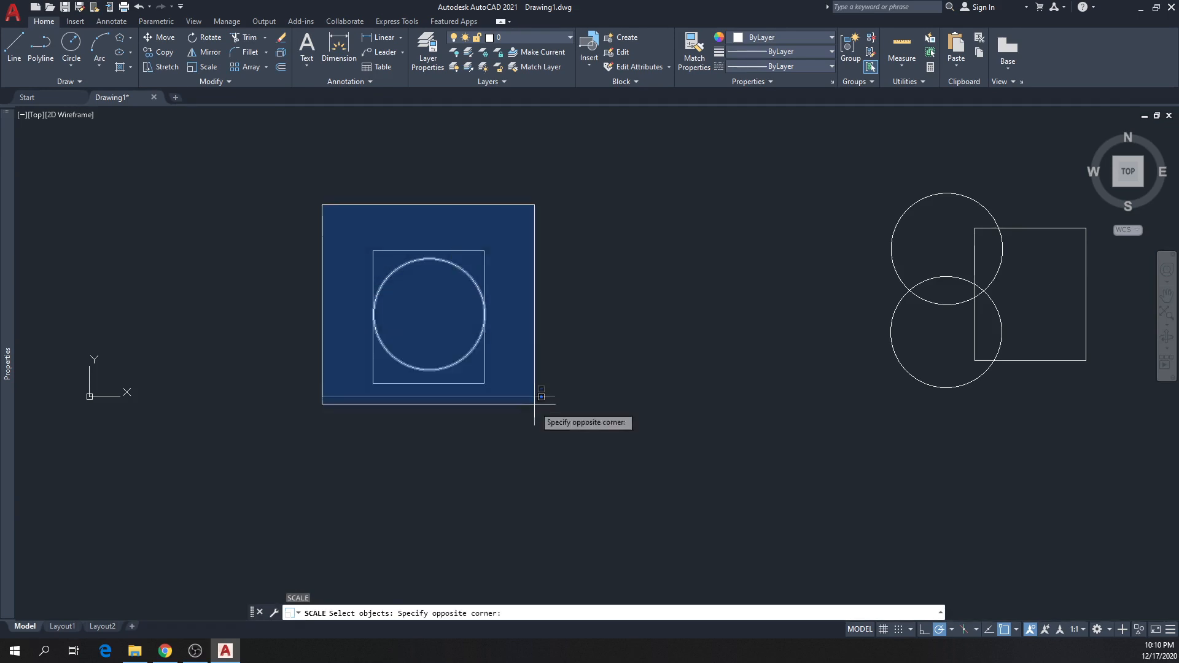
{"action": "left_click", "coordinate": [534, 408]}
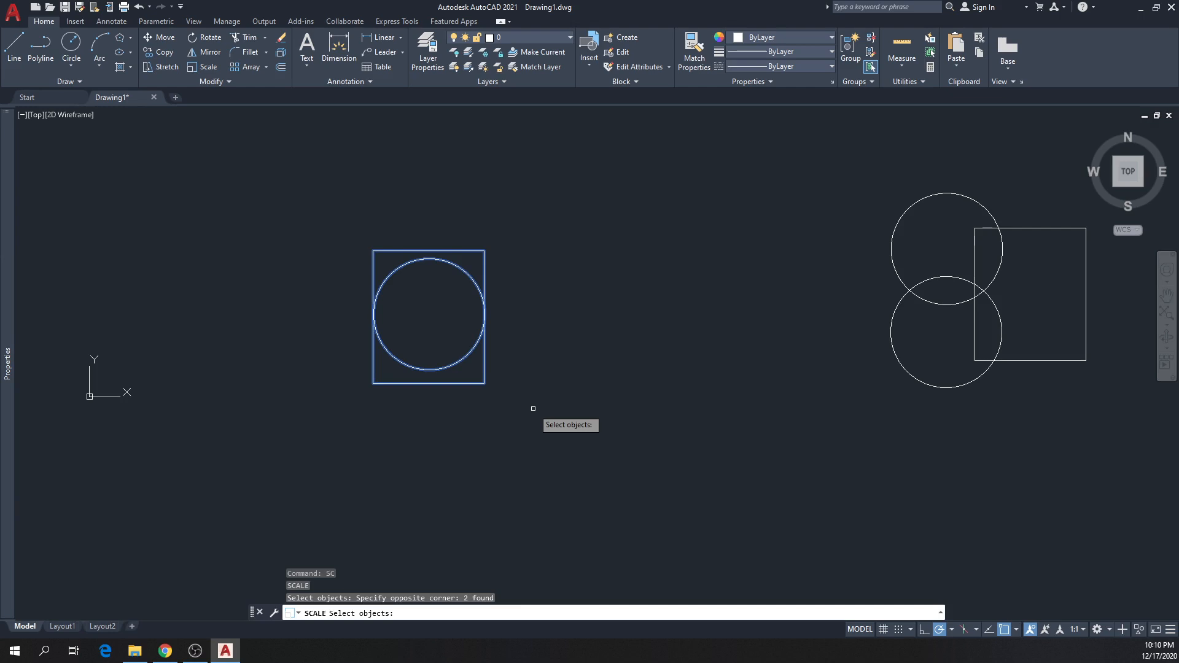
{"action": "key", "text": "Return"}
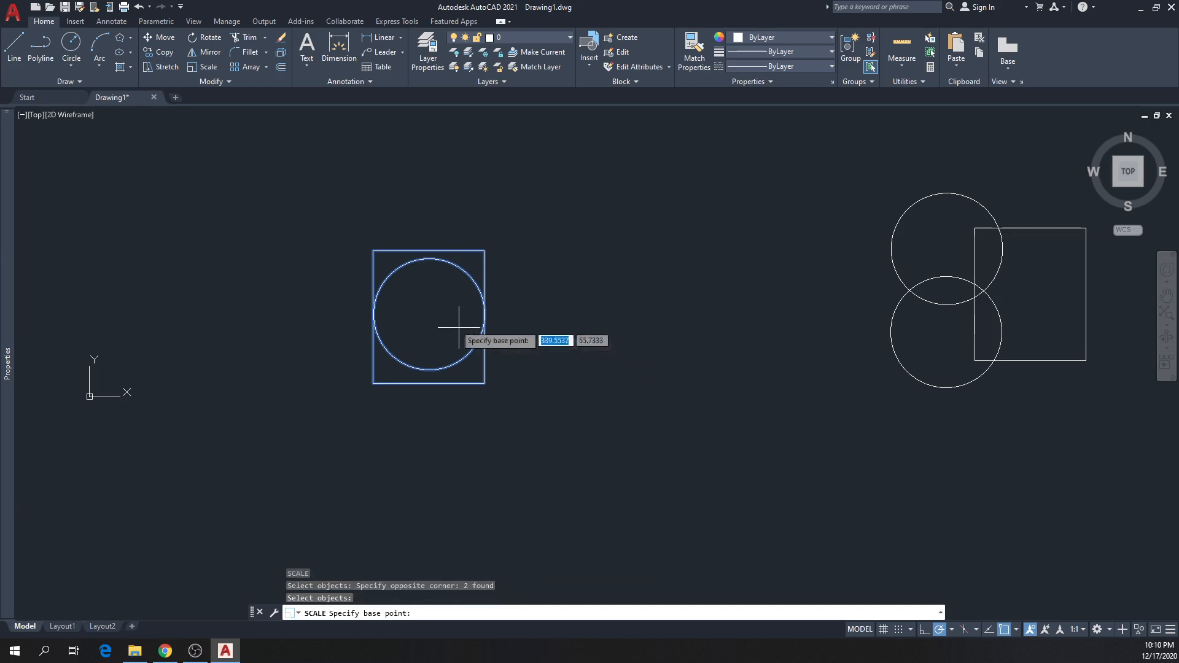
{"action": "left_click", "coordinate": [424, 311]}
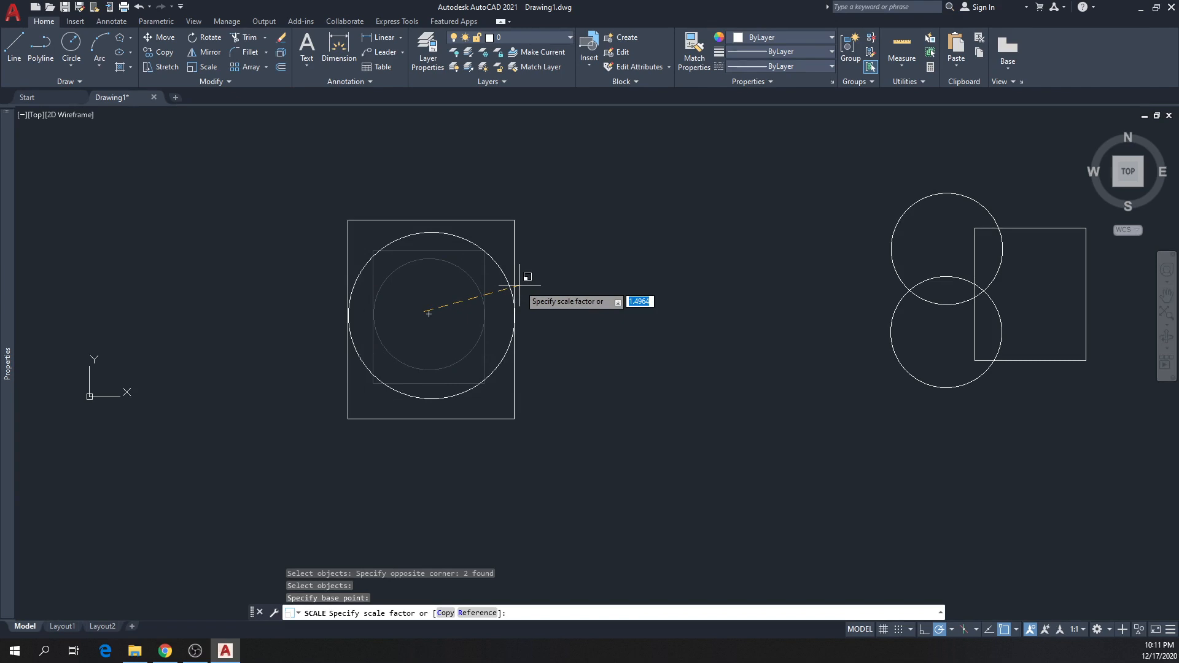
{"action": "scroll", "coordinate": [541, 357], "scroll_direction": "down", "scroll_amount": 2}
{"action": "key", "text": "Escape"}
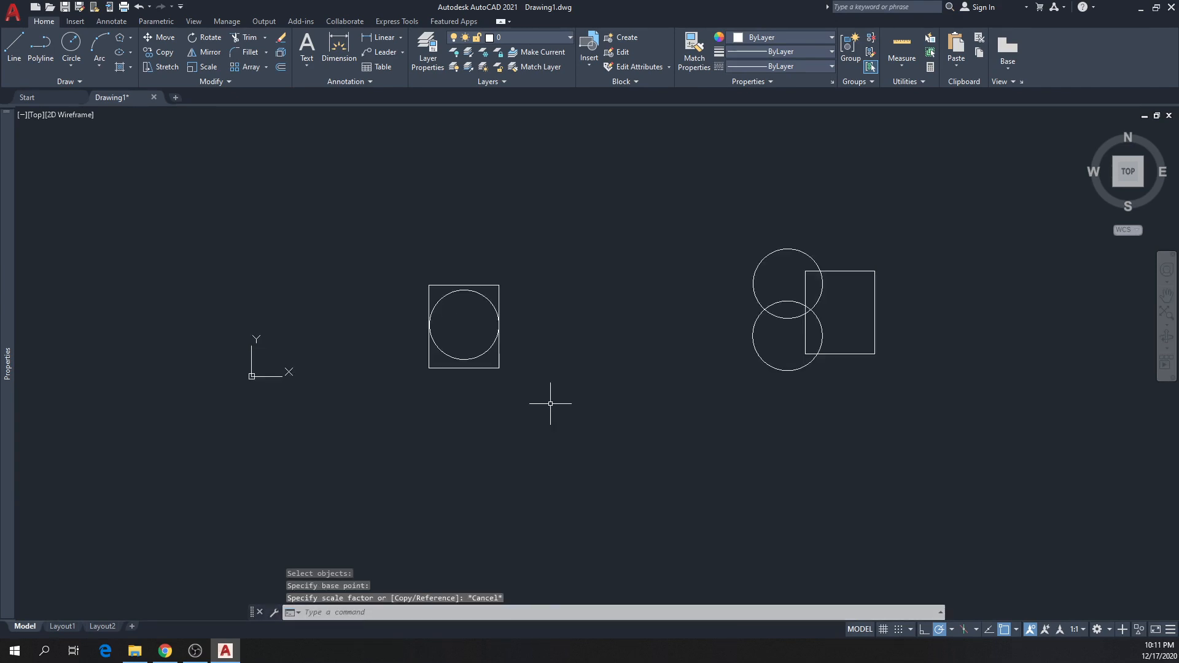
Move the left rectangle and its inscribed circle farther left in a straight horizontal line with Ortho mode on
{"action": "left_click", "coordinate": [550, 403]}
{"action": "left_click", "coordinate": [345, 212]}
{"action": "type", "text": "m"}
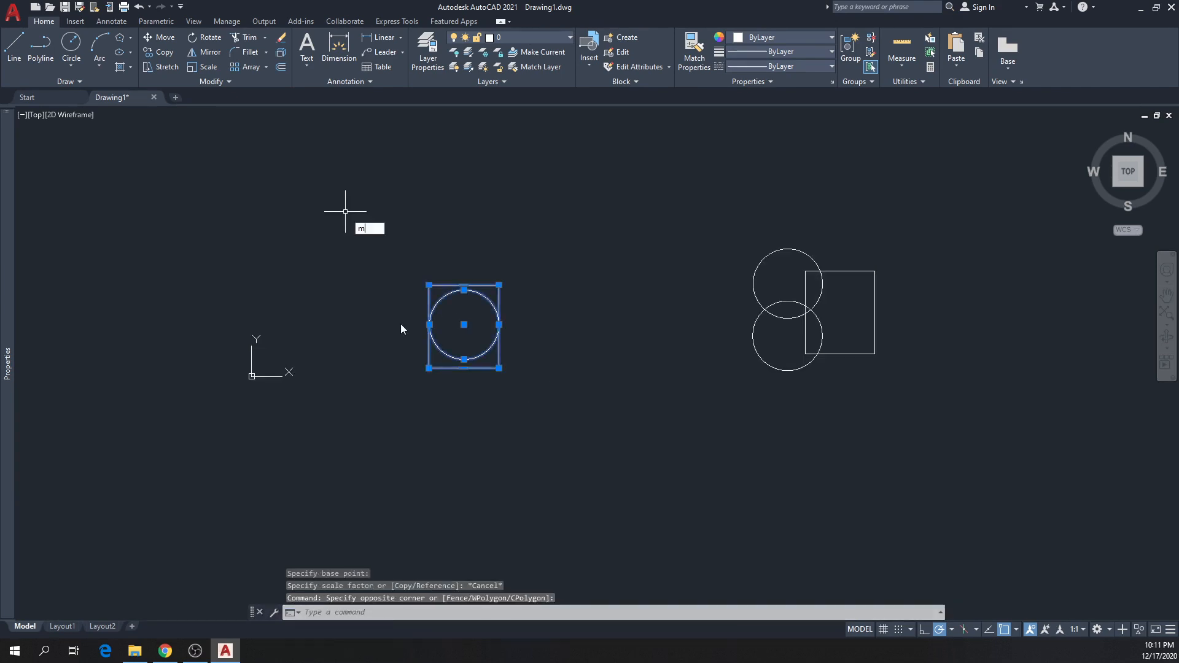
{"action": "key", "text": "Return"}
{"action": "left_click", "coordinate": [455, 417]}
{"action": "key", "text": "F8"}
{"action": "left_click", "coordinate": [285, 429]}
{"action": "key", "text": "Escape"}
Copy the left rectangle and its inscribed circle horizontally into the space before the overlapping shapes
{"action": "left_click", "coordinate": [285, 428]}
{"action": "left_click", "coordinate": [197, 232]}
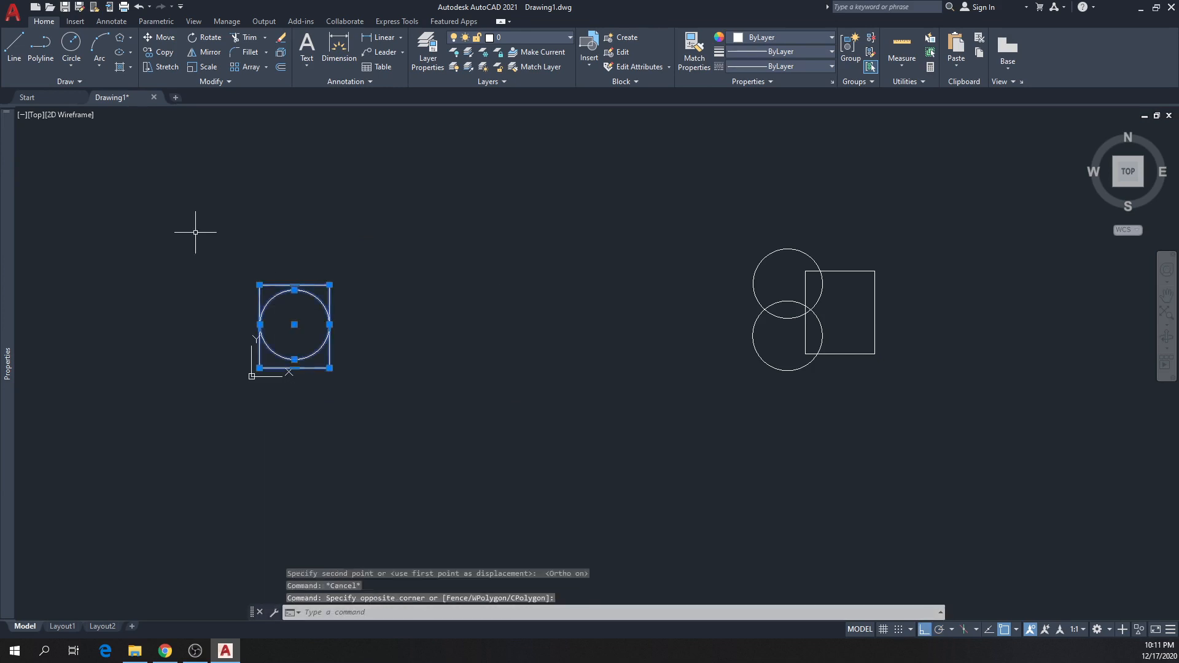
{"action": "type", "text": "co"}
{"action": "key", "text": "Return"}
{"action": "left_click", "coordinate": [294, 413]}
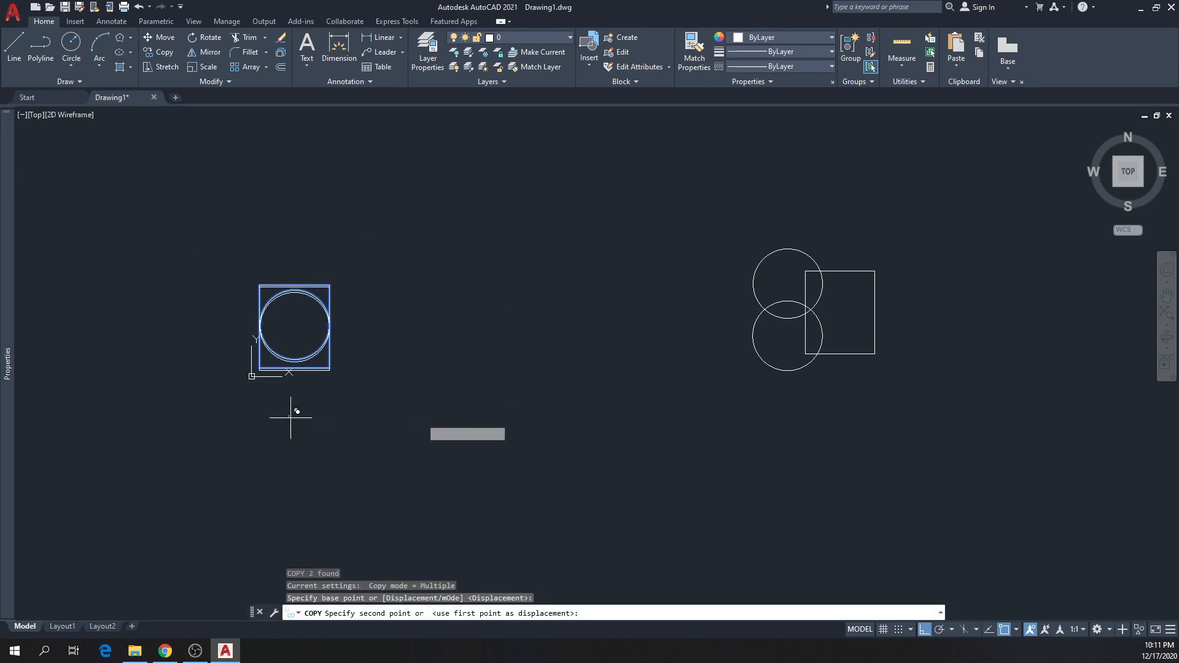
{"action": "left_click", "coordinate": [511, 424]}
{"action": "key", "text": "Escape"}
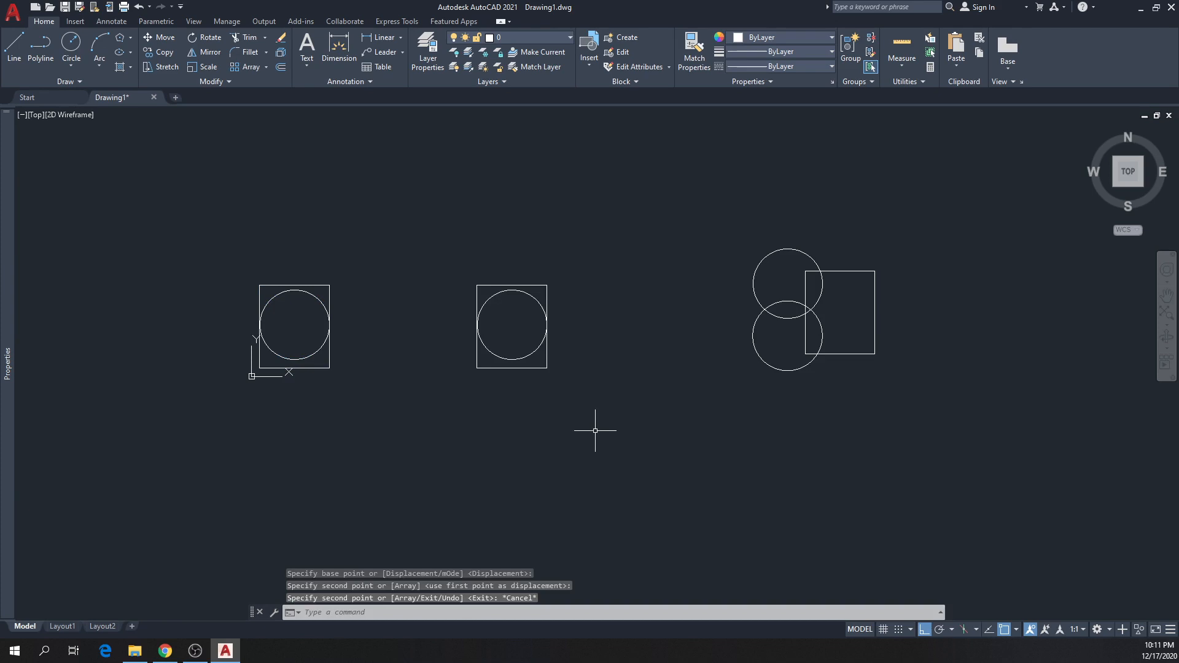
Scale the copied rectangle and circle by a factor of 2 from a base point inside the circle
{"action": "left_click", "coordinate": [595, 431]}
{"action": "left_click", "coordinate": [419, 255]}
{"action": "type", "text": "SCALE"}
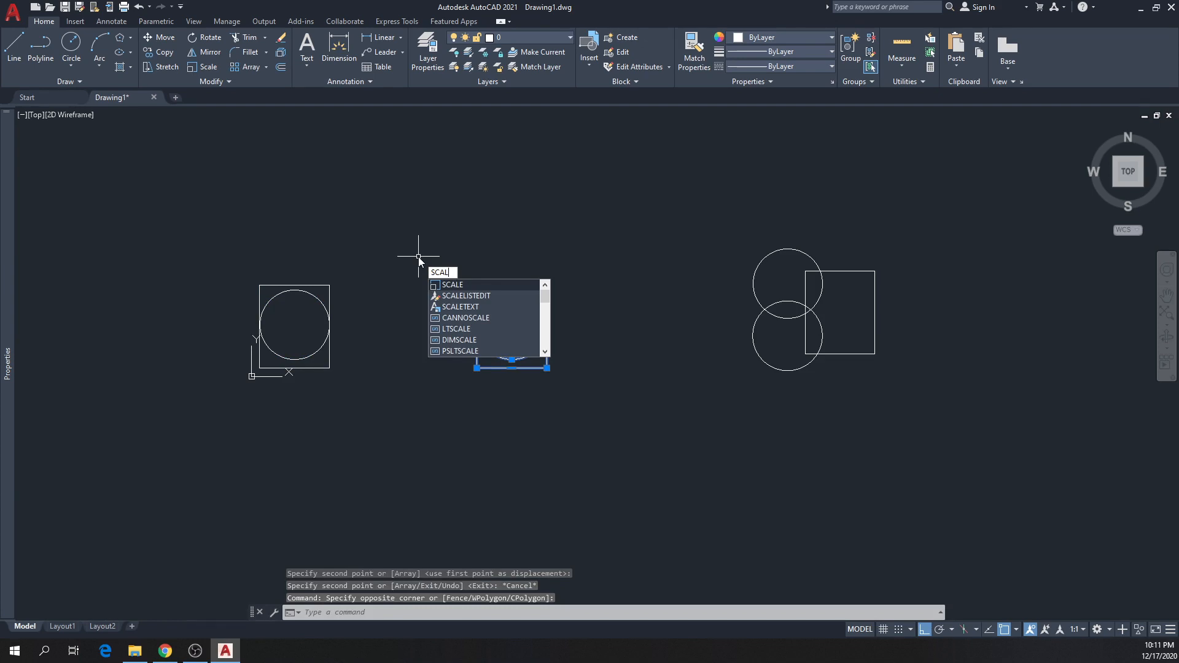
{"action": "key", "text": "BackSpace"}
{"action": "key", "text": "BackSpace"}
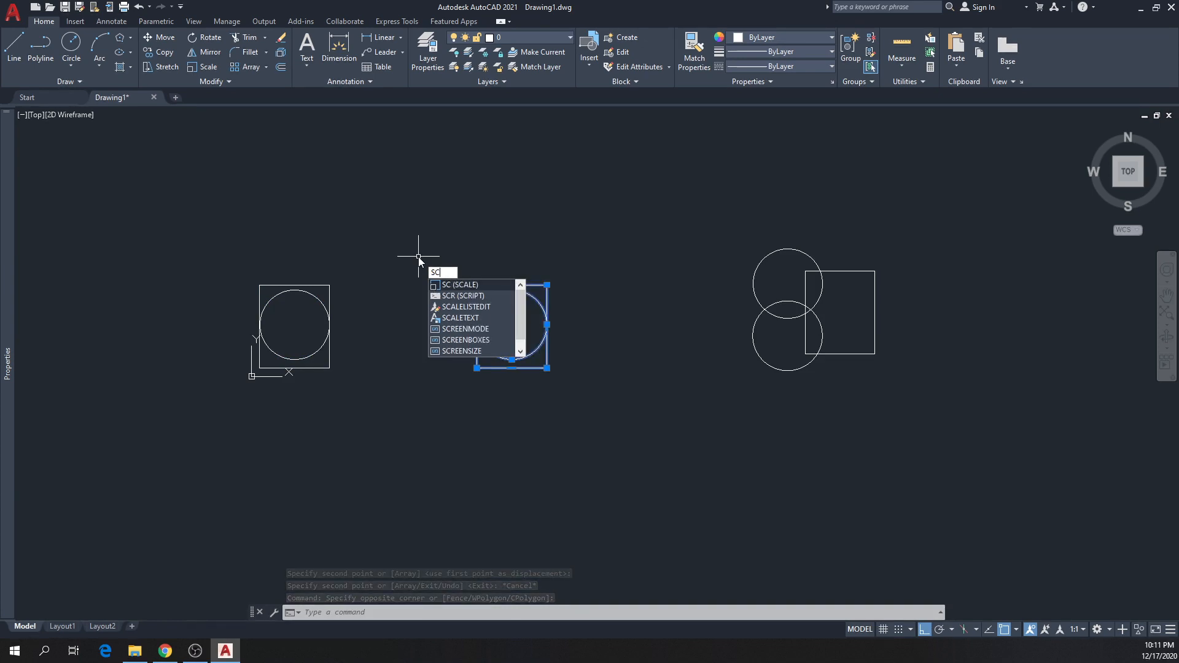
{"action": "key", "text": "Return"}
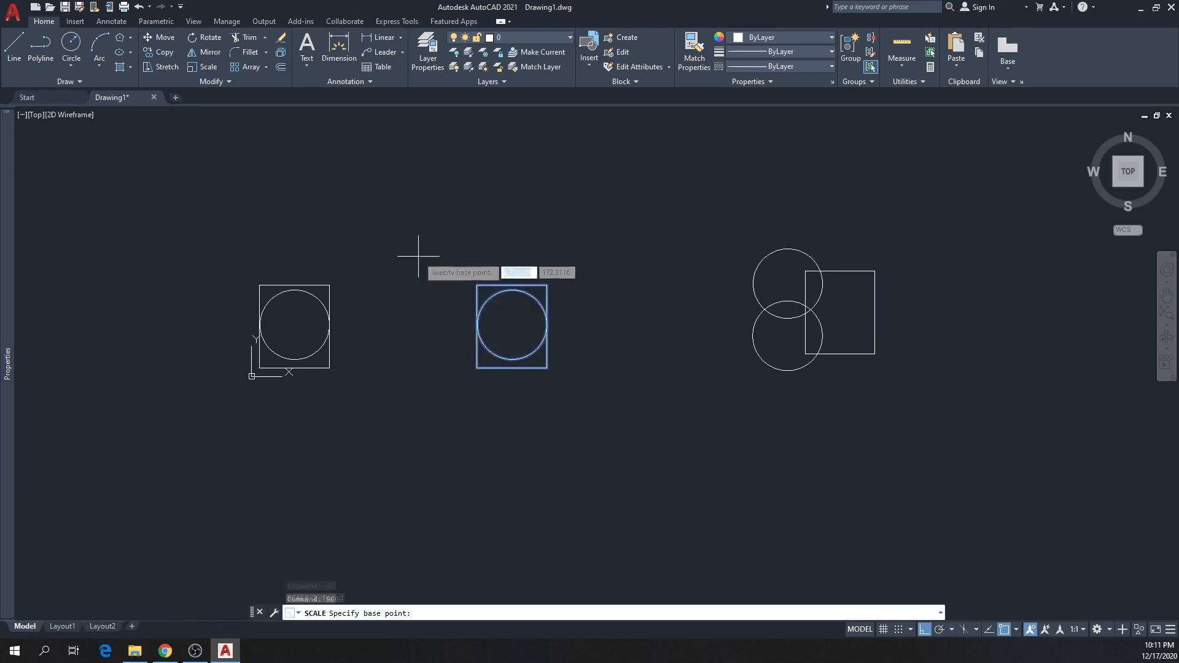
{"action": "left_click", "coordinate": [525, 326]}
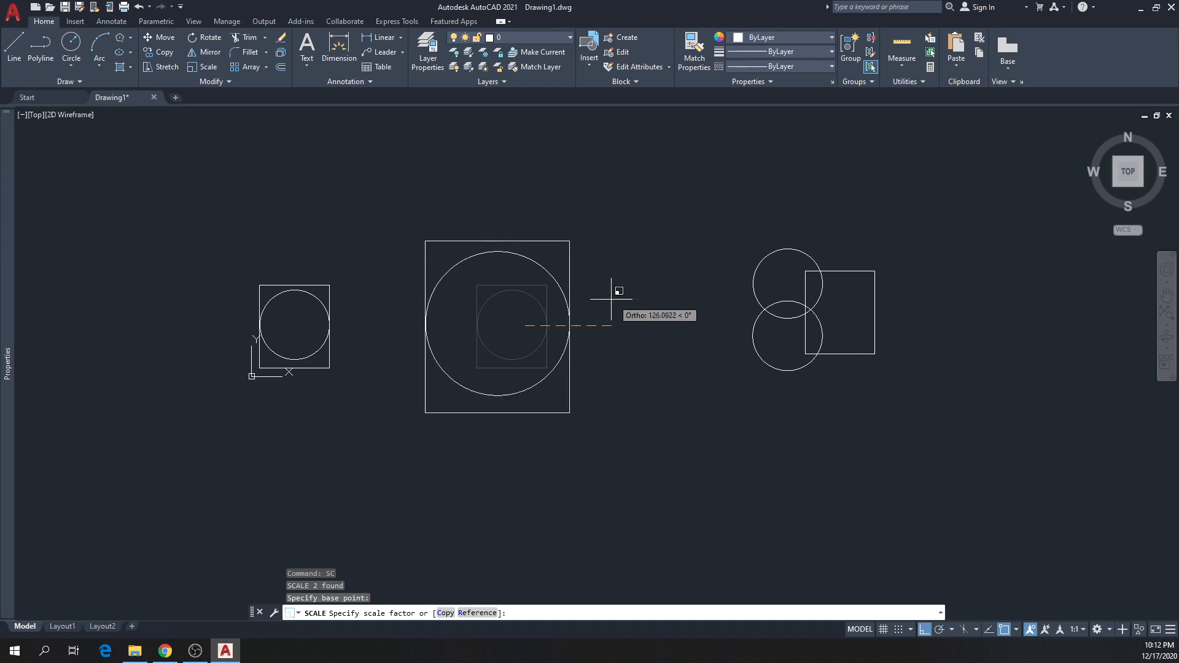
{"action": "type", "text": "2"}
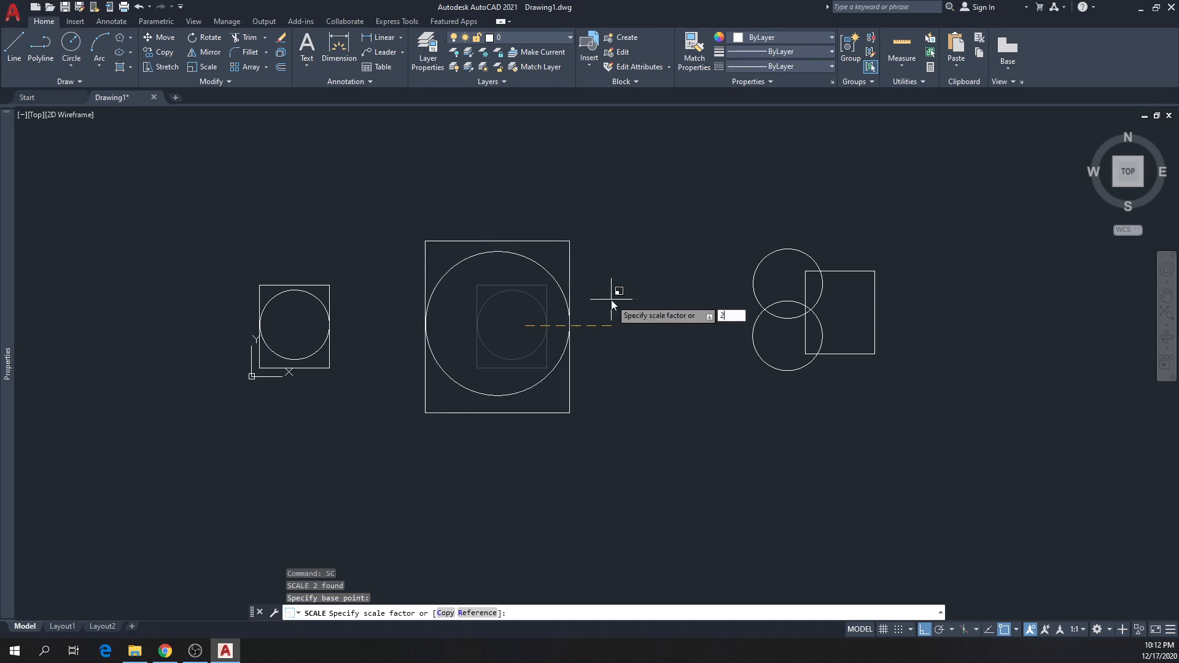
{"action": "key", "text": "Return"}
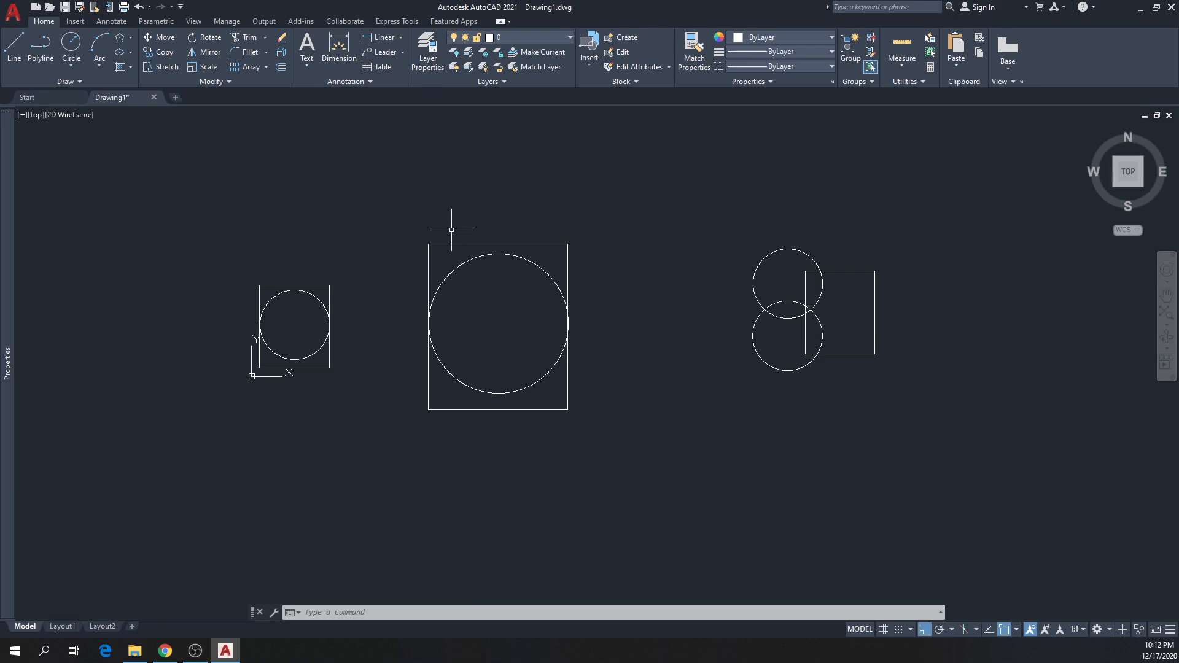
Dimension the top edge of the enlarged rectangle, placing the dimension line just above it
{"action": "scroll", "coordinate": [452, 230], "scroll_direction": "up", "scroll_amount": 2}
{"action": "left_click", "coordinate": [339, 46]}
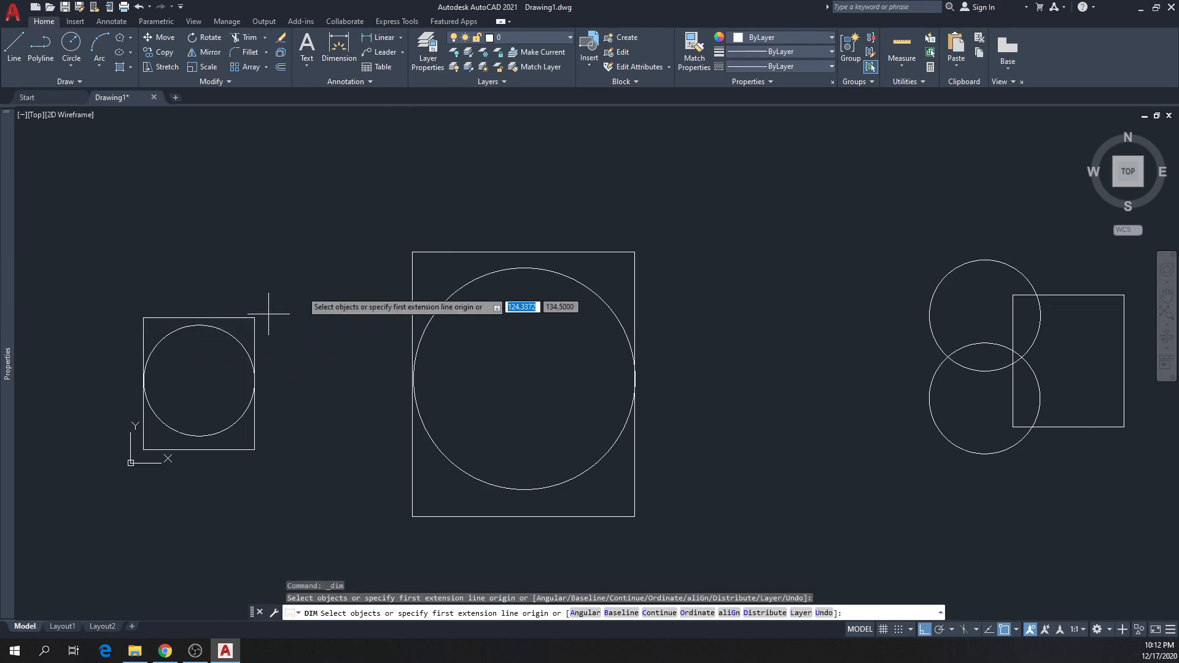
{"action": "left_click", "coordinate": [413, 251]}
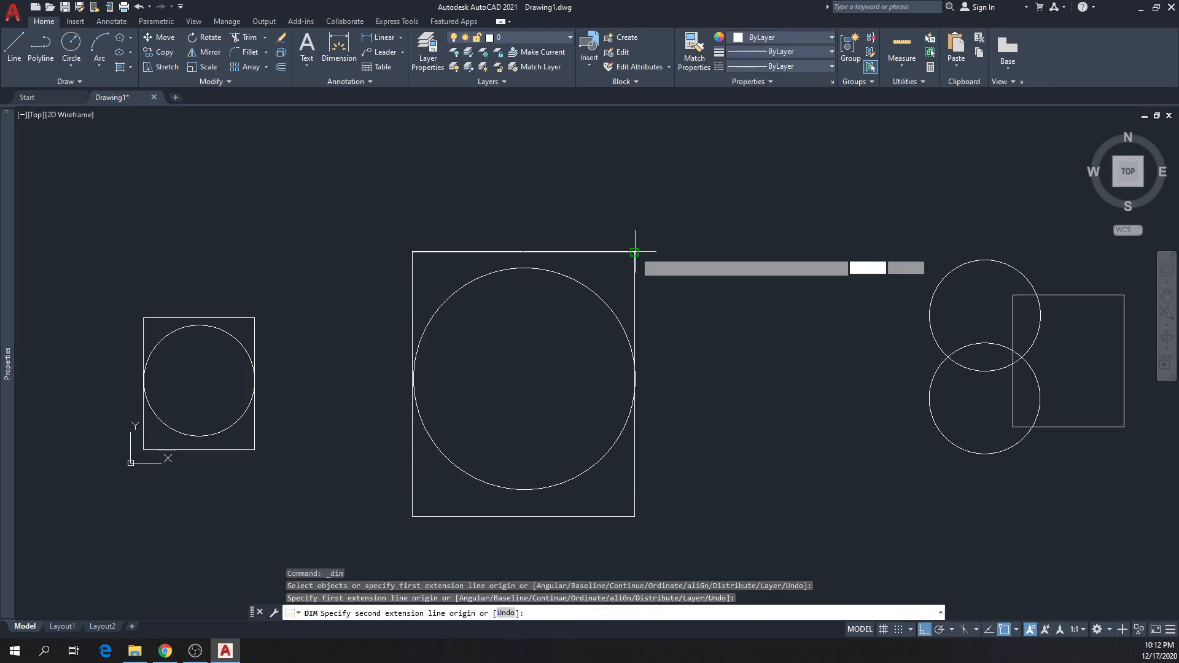
{"action": "left_click", "coordinate": [635, 251]}
{"action": "left_click", "coordinate": [520, 224]}
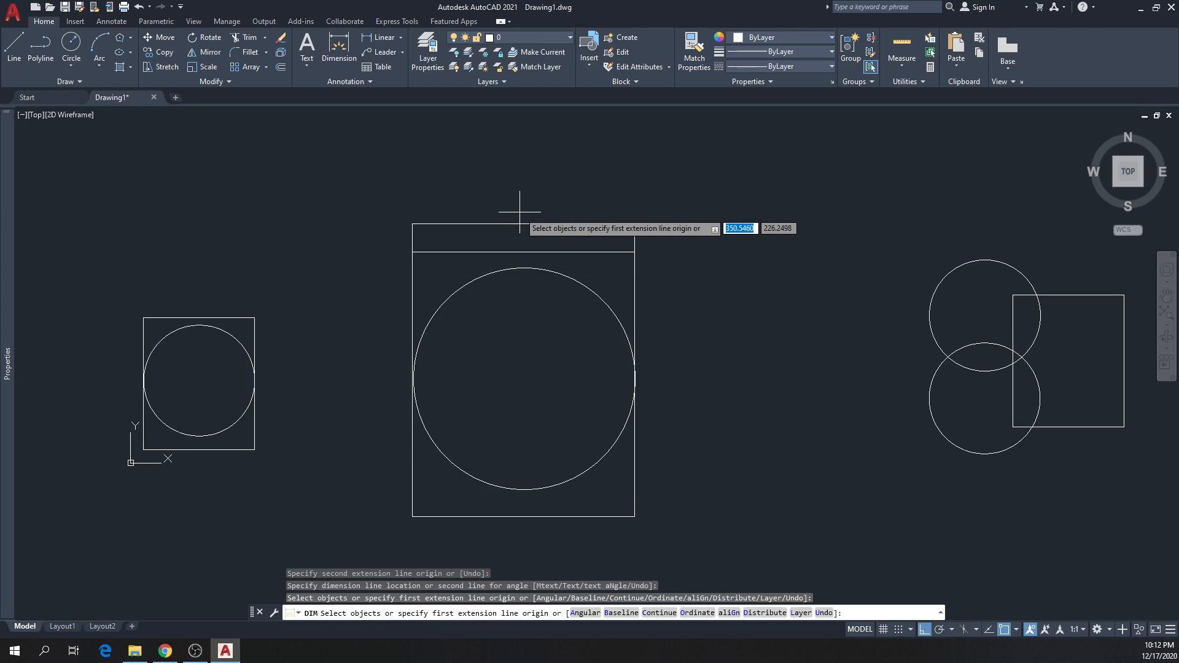
Read the dimension text above the enlarged rectangle's top edge and erase that dimension, leaving the rectangle and circle in place
{"action": "scroll", "coordinate": [520, 212], "scroll_direction": "up", "scroll_amount": 5}
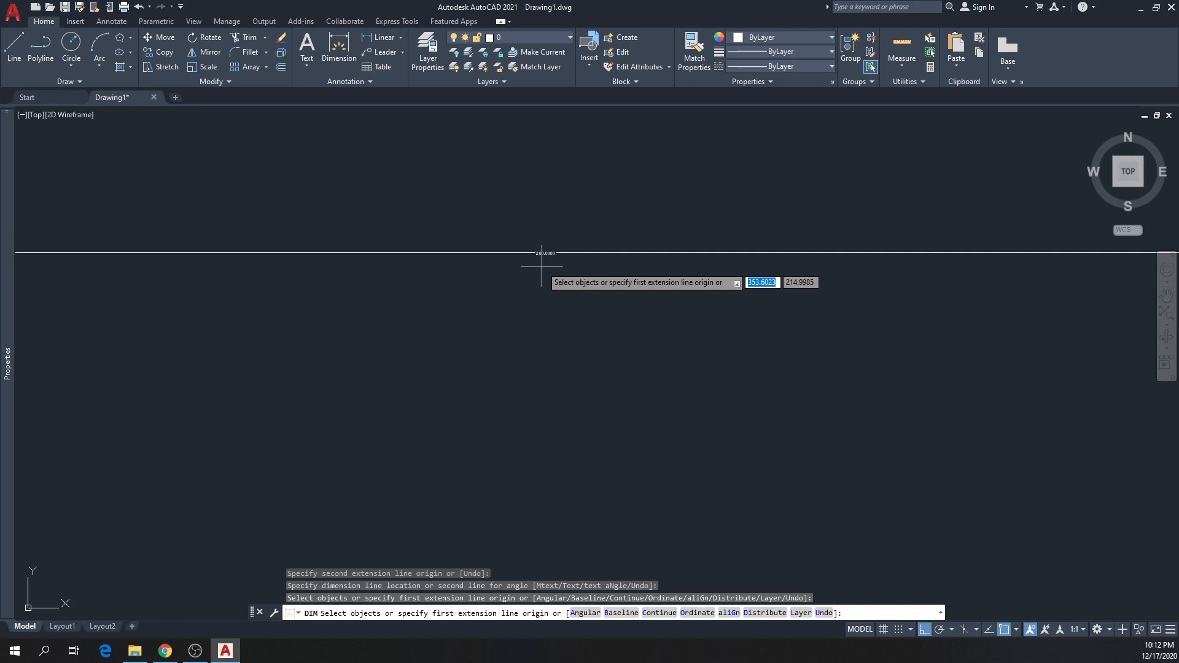
{"action": "scroll", "coordinate": [612, 279], "scroll_direction": "down", "scroll_amount": 5}
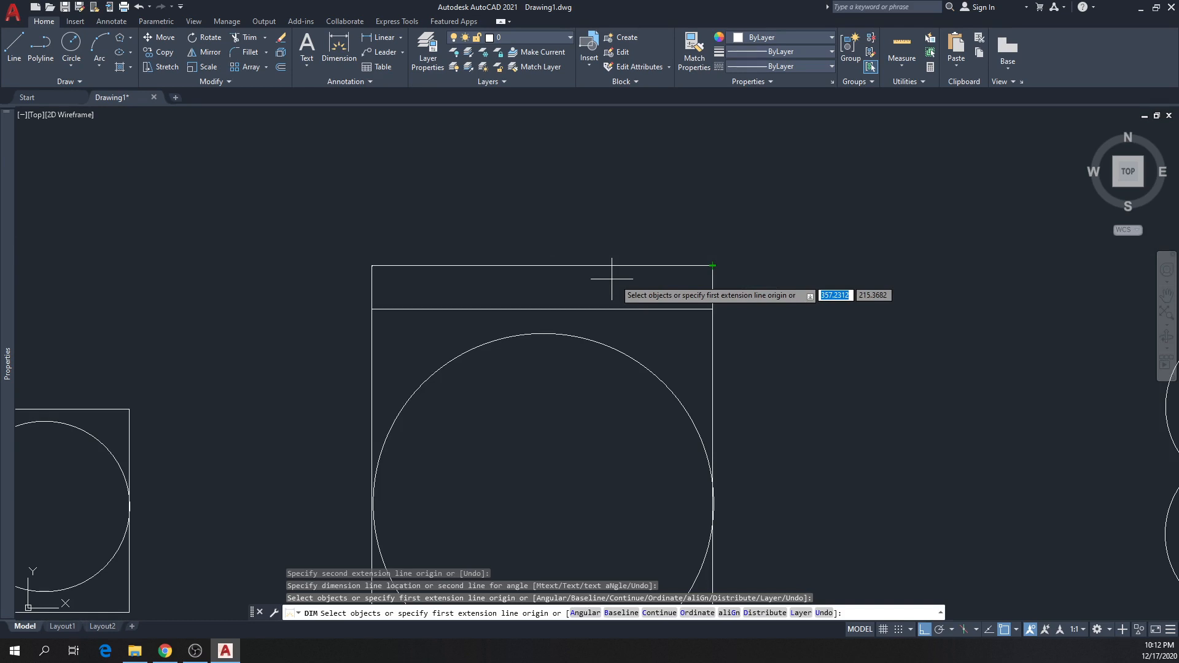
{"action": "left_click", "coordinate": [544, 237]}
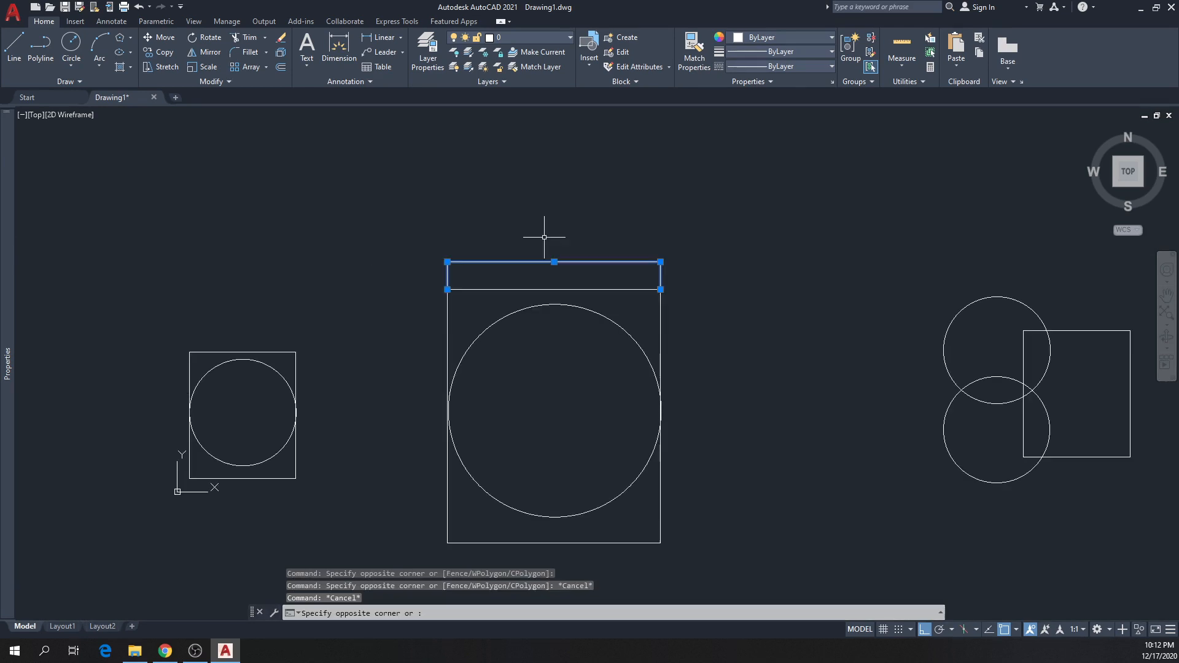
{"action": "key", "text": "Delete"}
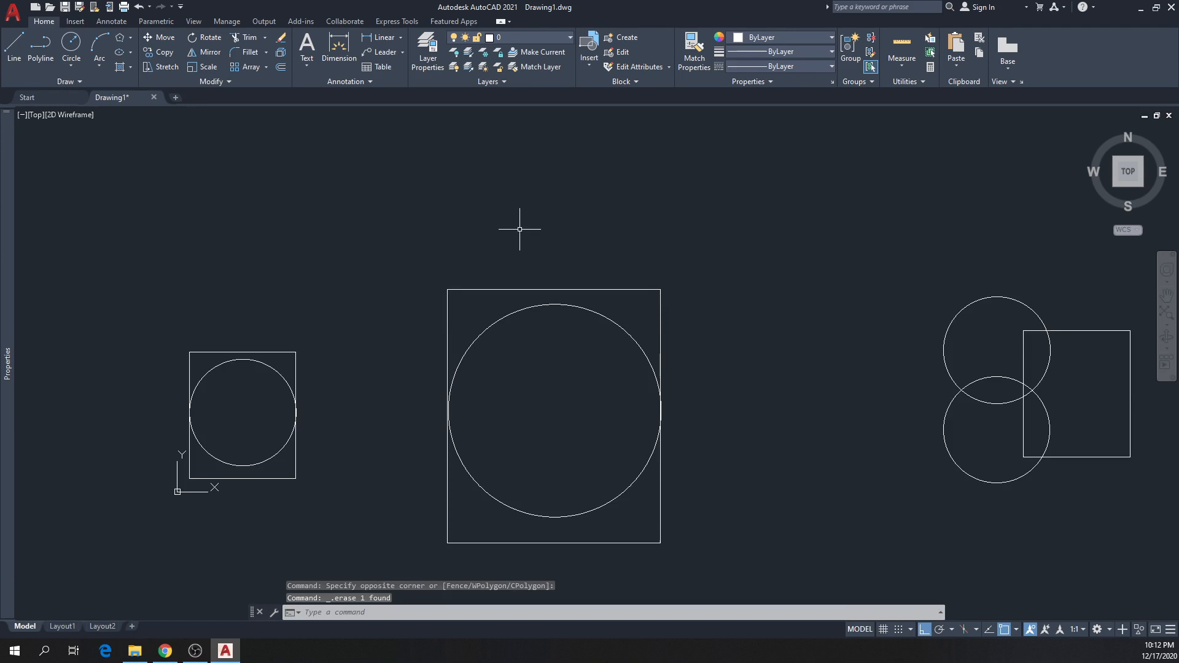
{"action": "scroll", "coordinate": [538, 382], "scroll_direction": "down", "scroll_amount": 4}
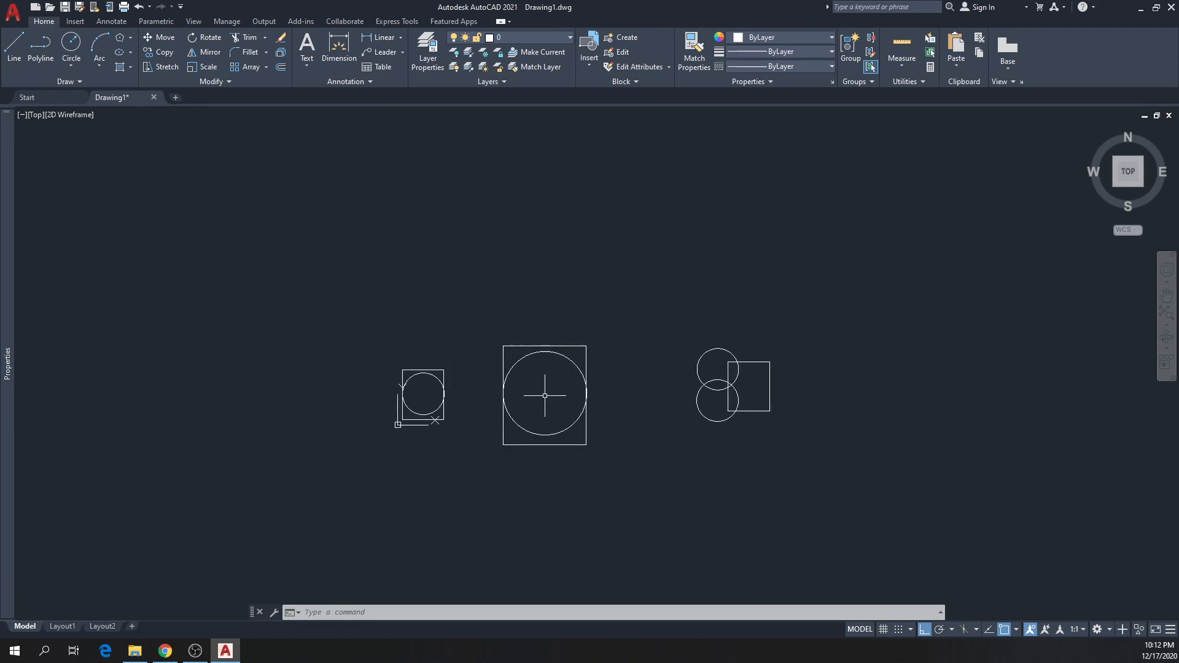
{"action": "scroll", "coordinate": [545, 395], "scroll_direction": "up", "scroll_amount": 2}
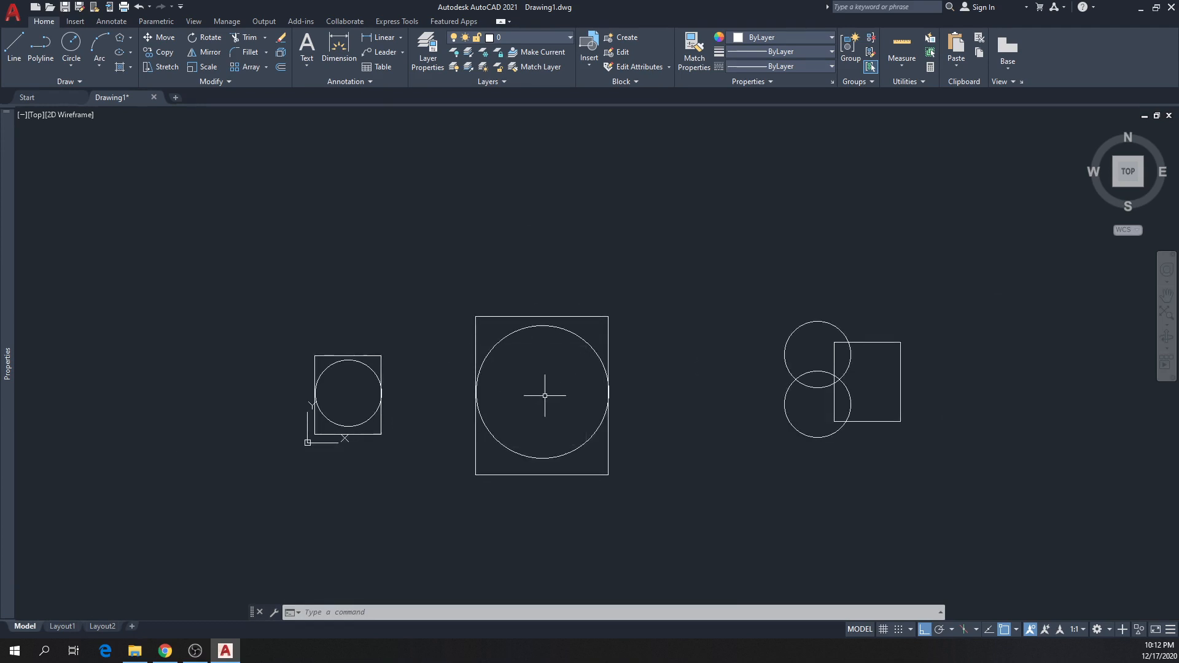